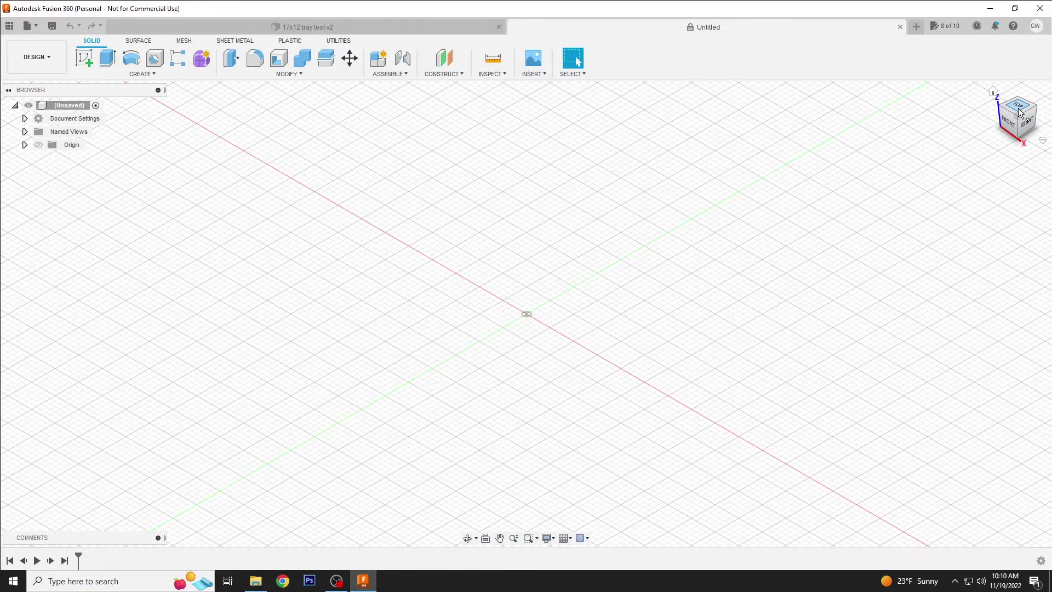
From the top view, start a new sketch on the horizontal XY origin plane
{"action": "left_click", "coordinate": [1019, 111]}
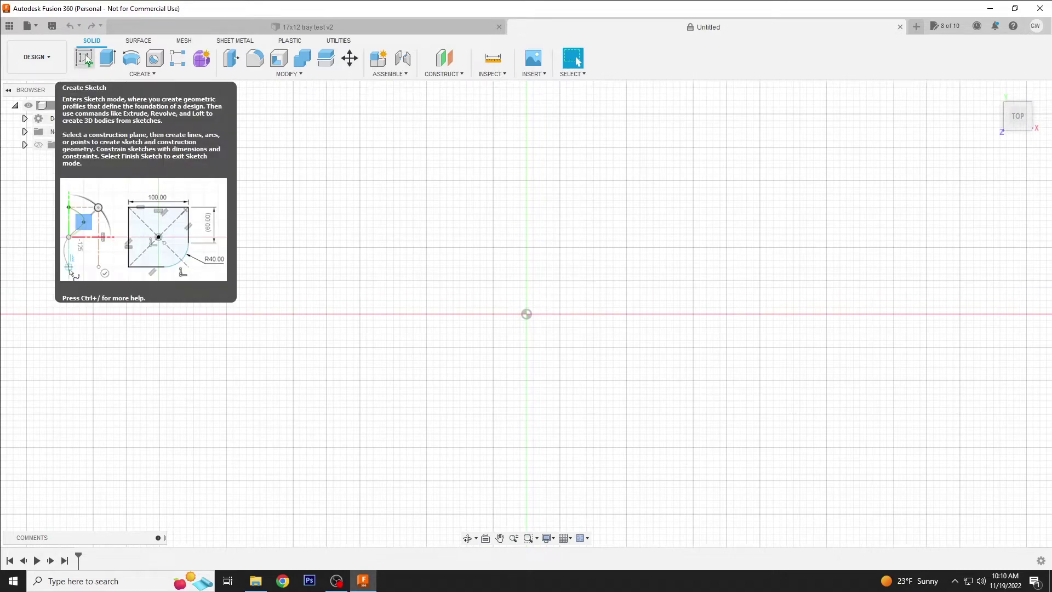
{"action": "left_click", "coordinate": [85, 58]}
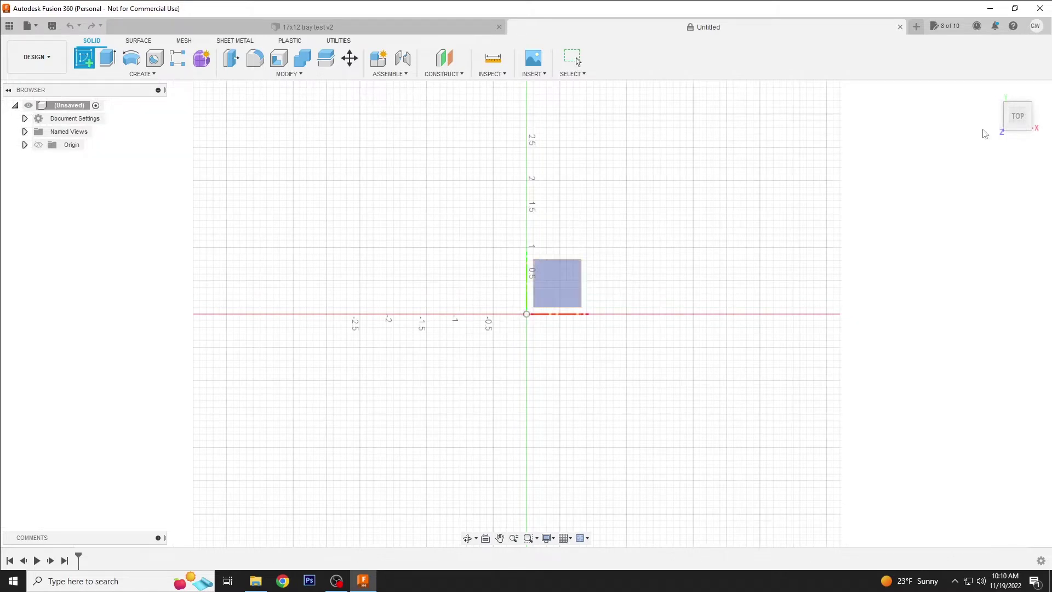
{"action": "left_click", "coordinate": [1007, 132]}
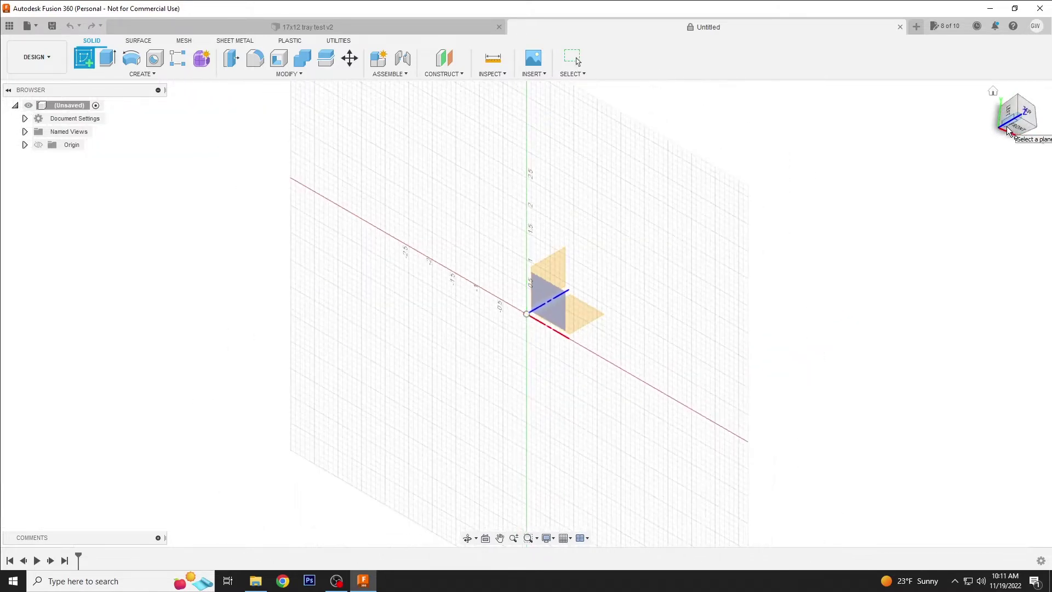
{"action": "left_click", "coordinate": [568, 305]}
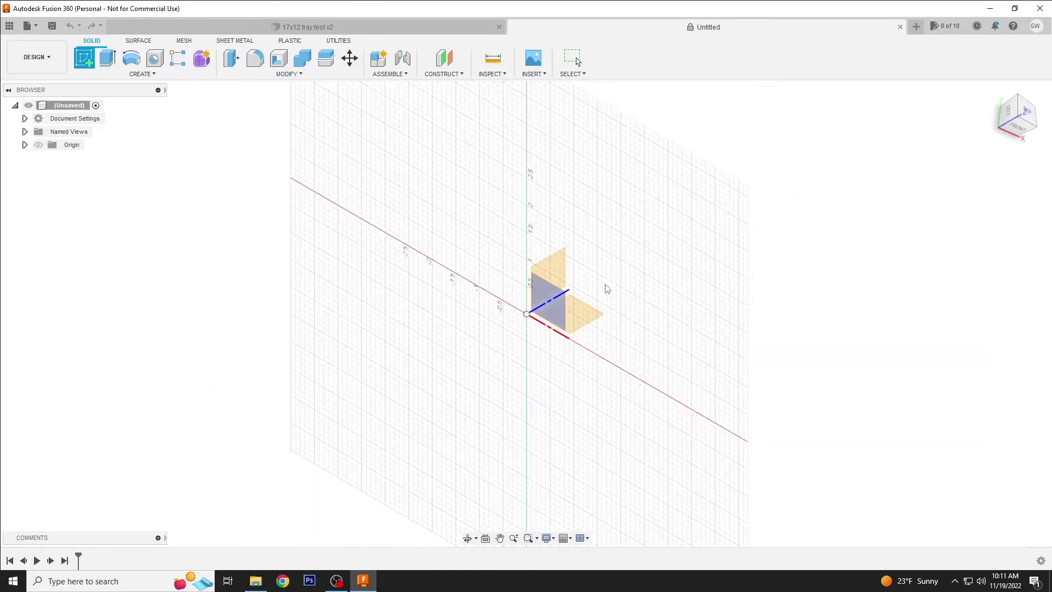
{"action": "left_click", "coordinate": [1031, 119]}
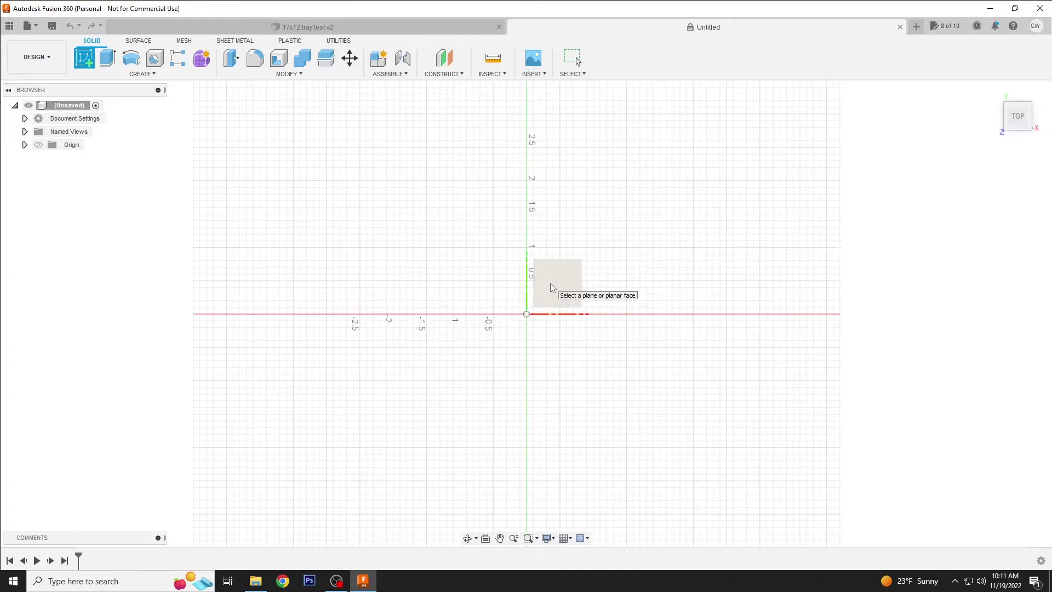
{"action": "left_click", "coordinate": [549, 283]}
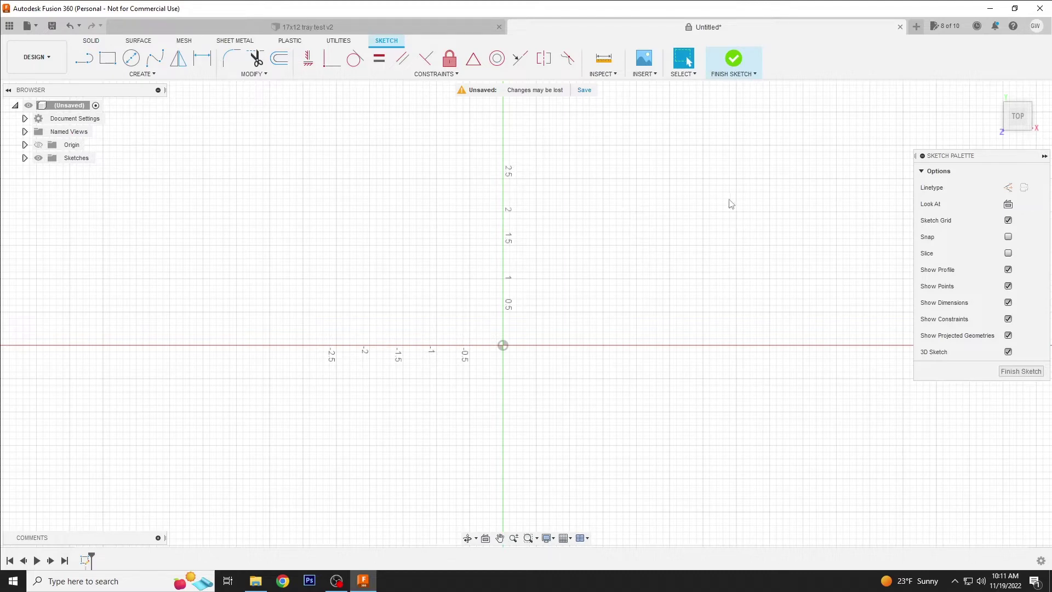
Draw a 2-point rectangle from the origin up and right, about 3 by 2.8 in
{"action": "left_click", "coordinate": [109, 60]}
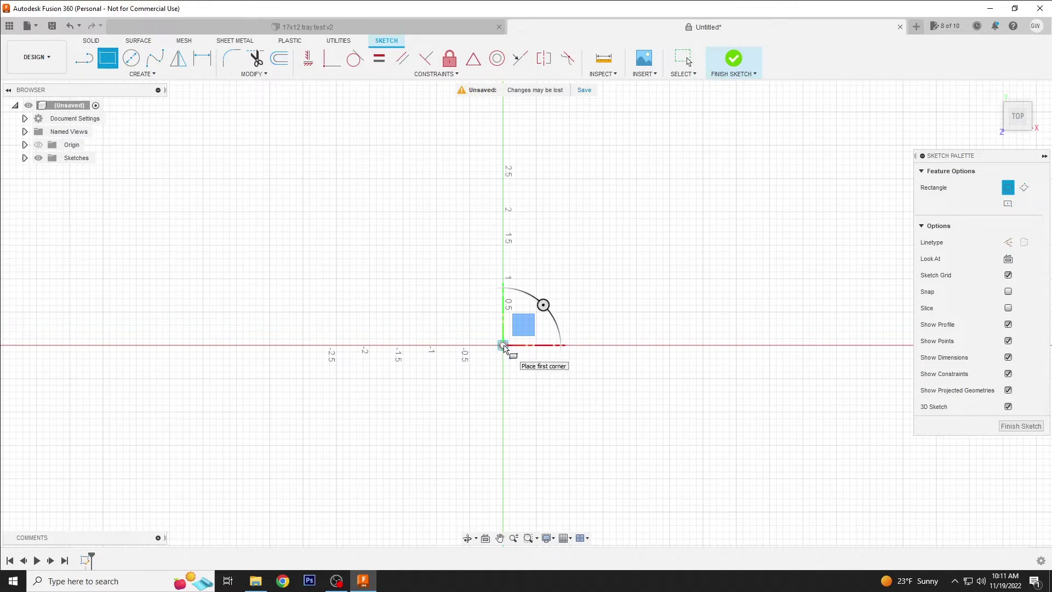
{"action": "left_click", "coordinate": [503, 346]}
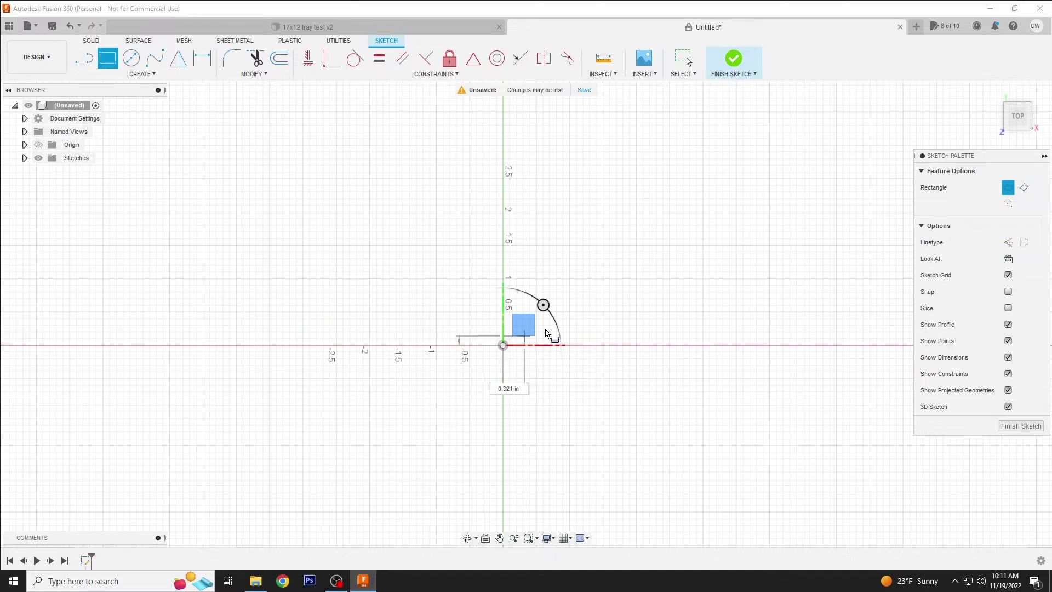
{"action": "left_click", "coordinate": [839, 159]}
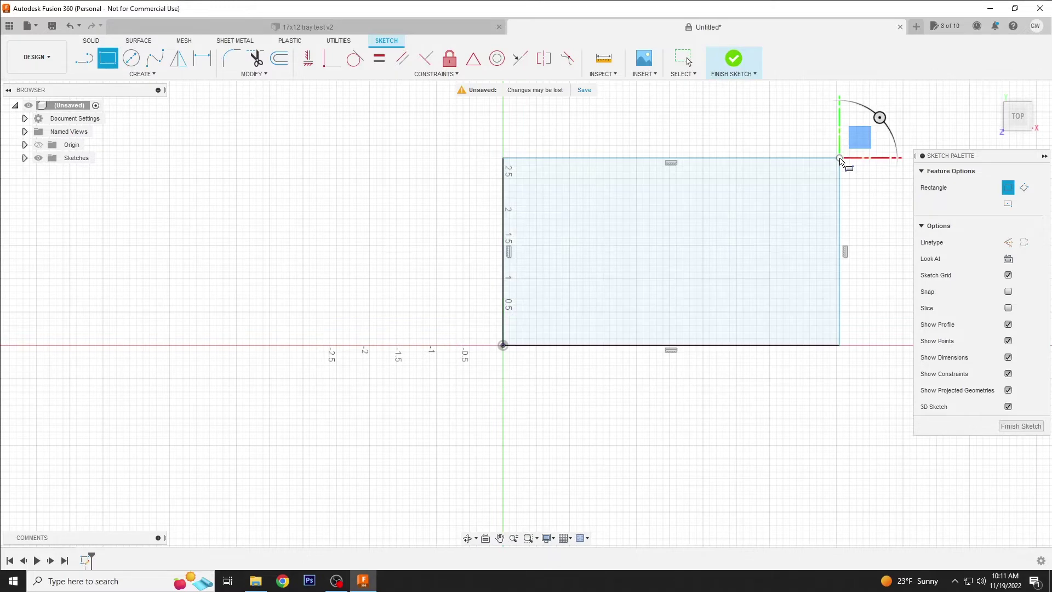
{"action": "left_click", "coordinate": [207, 64]}
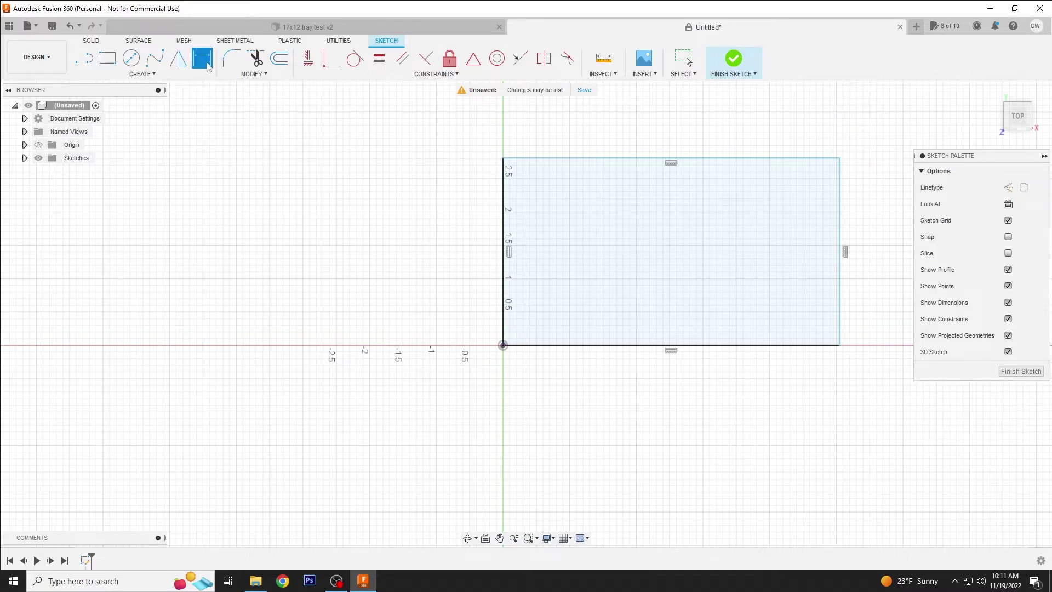
Dimension the rectangle's left side to 12 in and pan to show the taller rectangle
{"action": "left_click", "coordinate": [505, 197]}
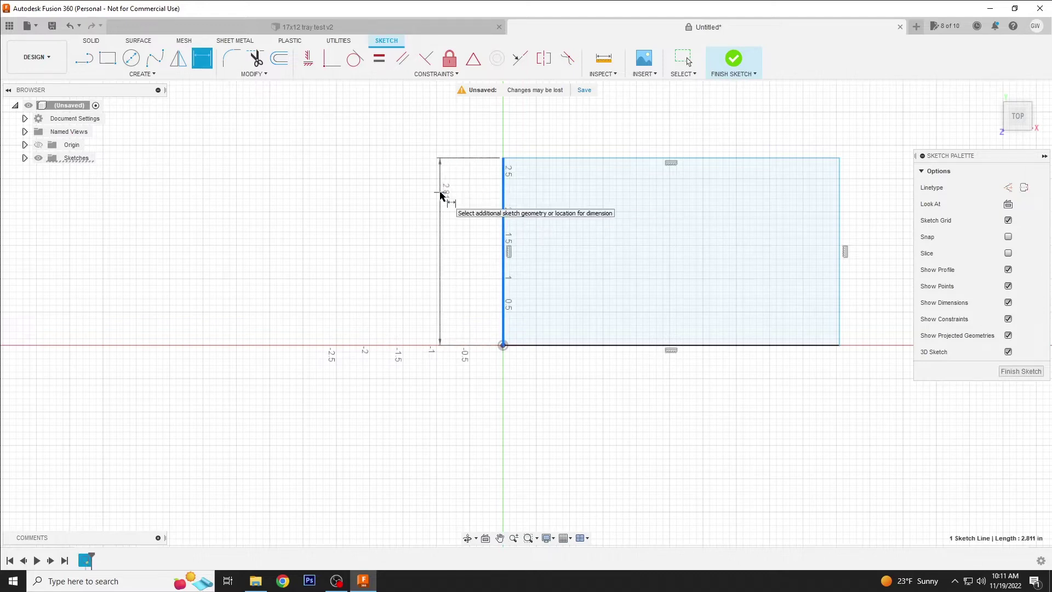
{"action": "left_click", "coordinate": [441, 195]}
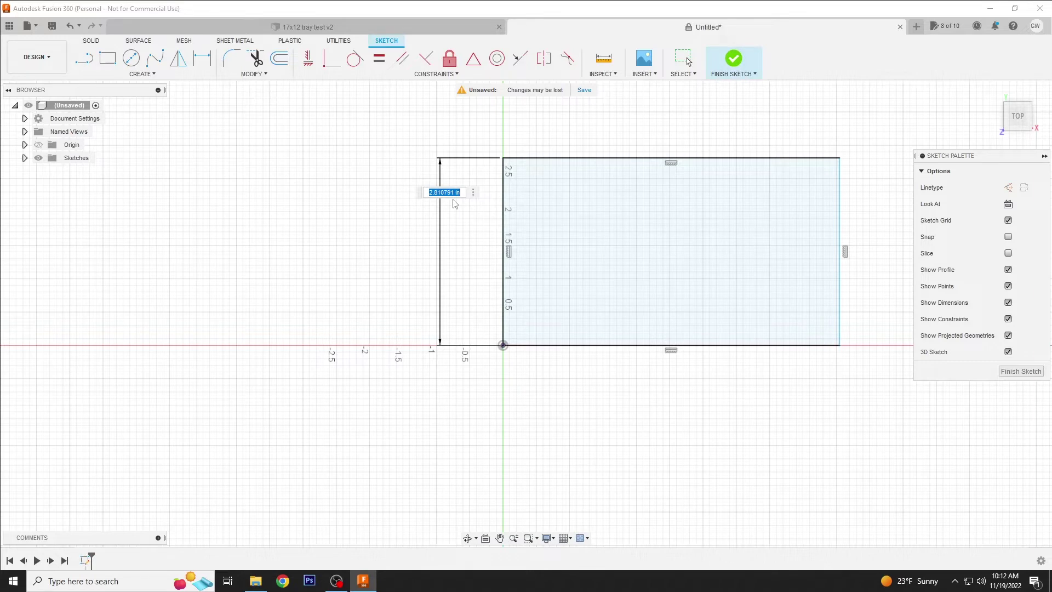
{"action": "type", "text": "12"}
{"action": "key", "text": "Return"}
{"action": "middle_click_drag", "start_coordinate": [879, 157], "coordinate": [758, 364]}
{"action": "scroll", "coordinate": [791, 329], "scroll_direction": "down", "scroll_amount": 8}
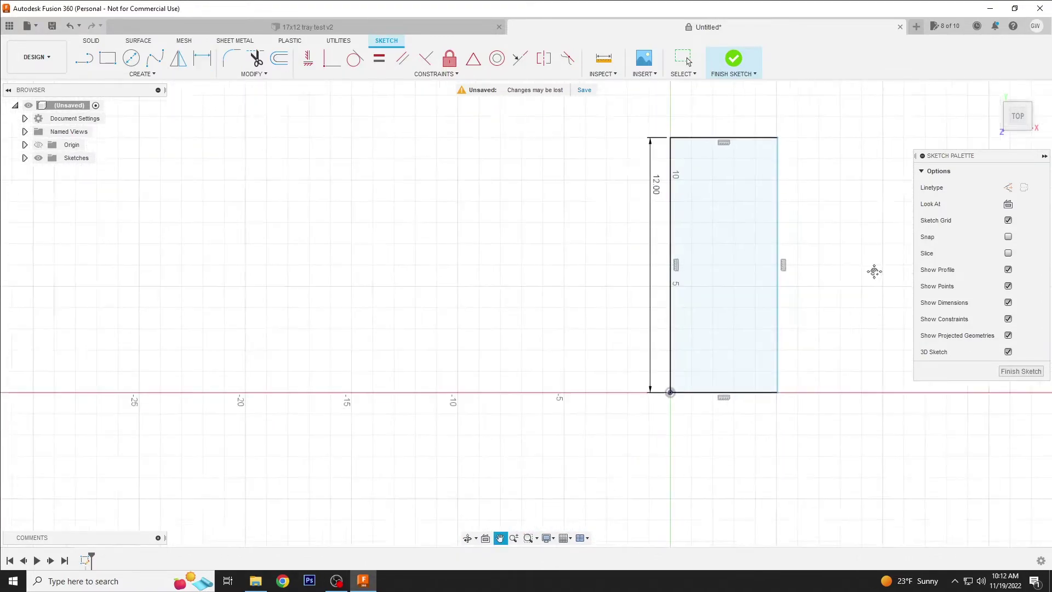
{"action": "middle_click_drag", "start_coordinate": [874, 271], "coordinate": [596, 329]}
{"action": "key", "text": "d"}
{"action": "scroll", "coordinate": [675, 343], "scroll_direction": "down", "scroll_amount": 1}
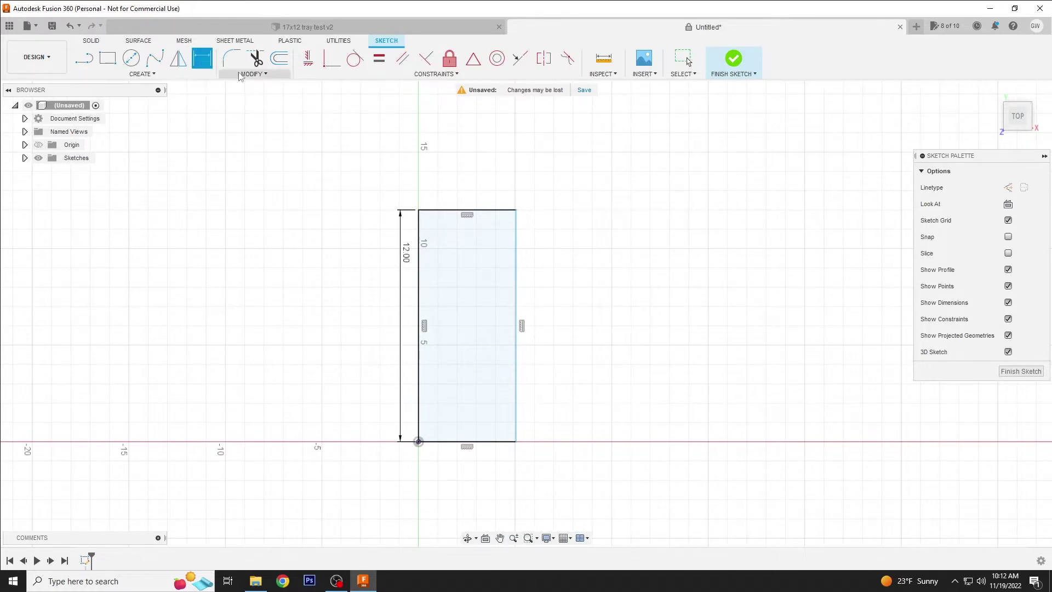
{"action": "left_click", "coordinate": [486, 210]}
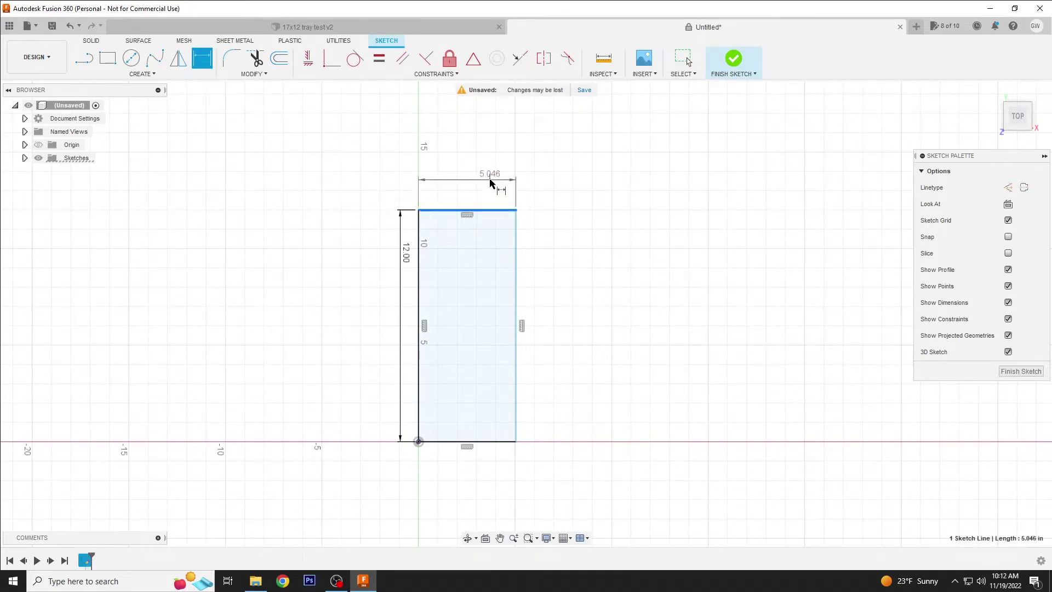
Dimension the top edge at 17 in, then edit that dimension to 18 in
{"action": "left_click", "coordinate": [490, 182]}
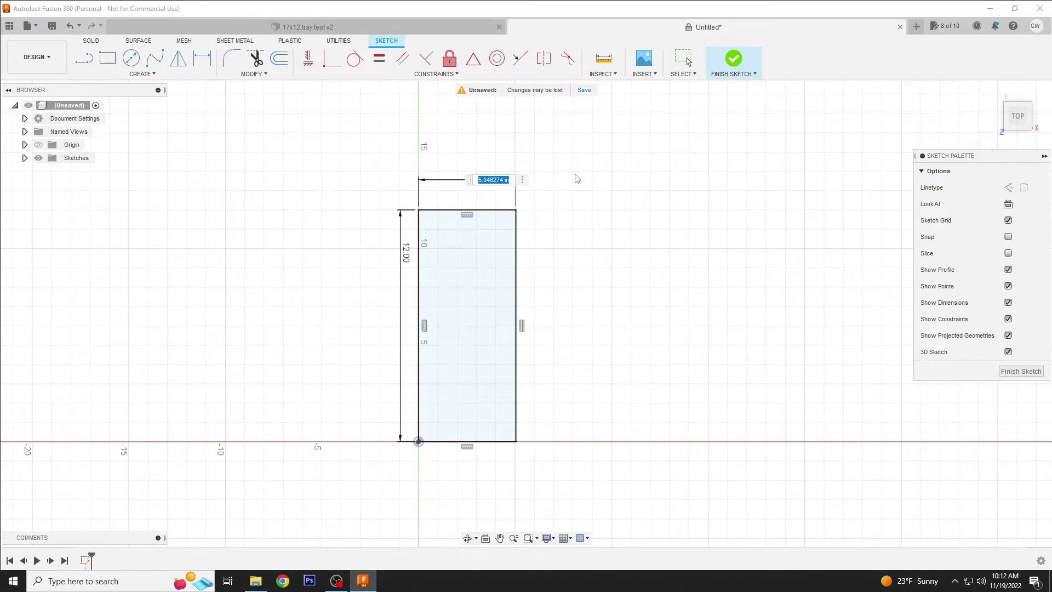
{"action": "type", "text": "17"}
{"action": "key", "text": "Return"}
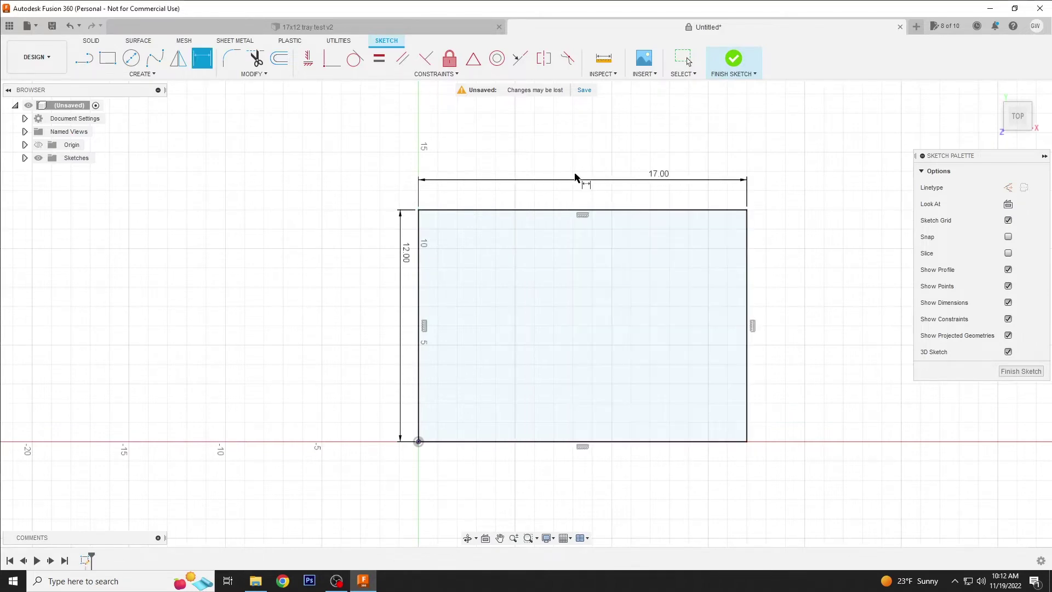
{"action": "double_click", "coordinate": [659, 177]}
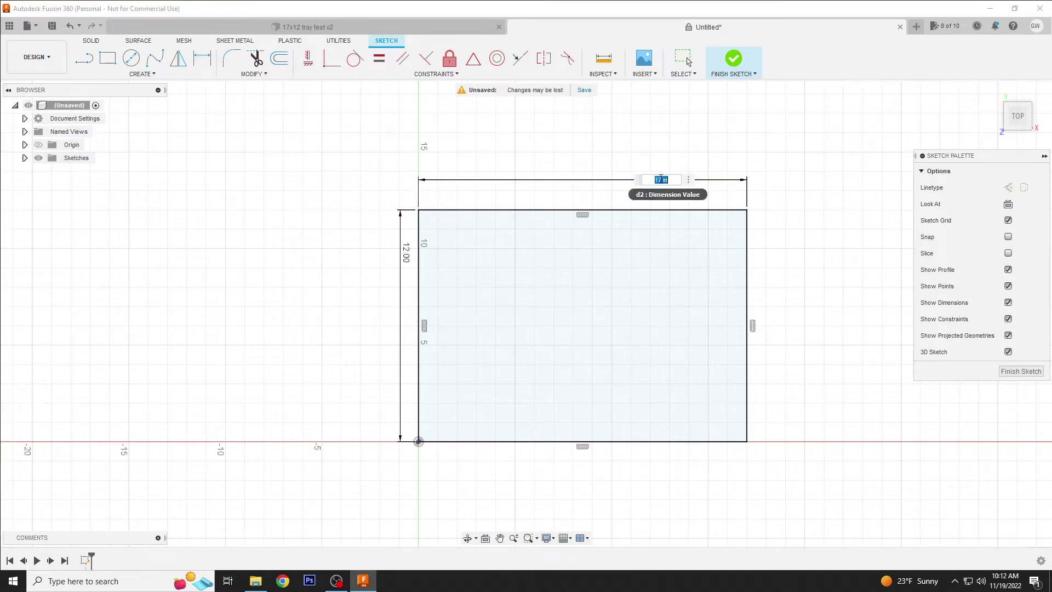
{"action": "type", "text": "18"}
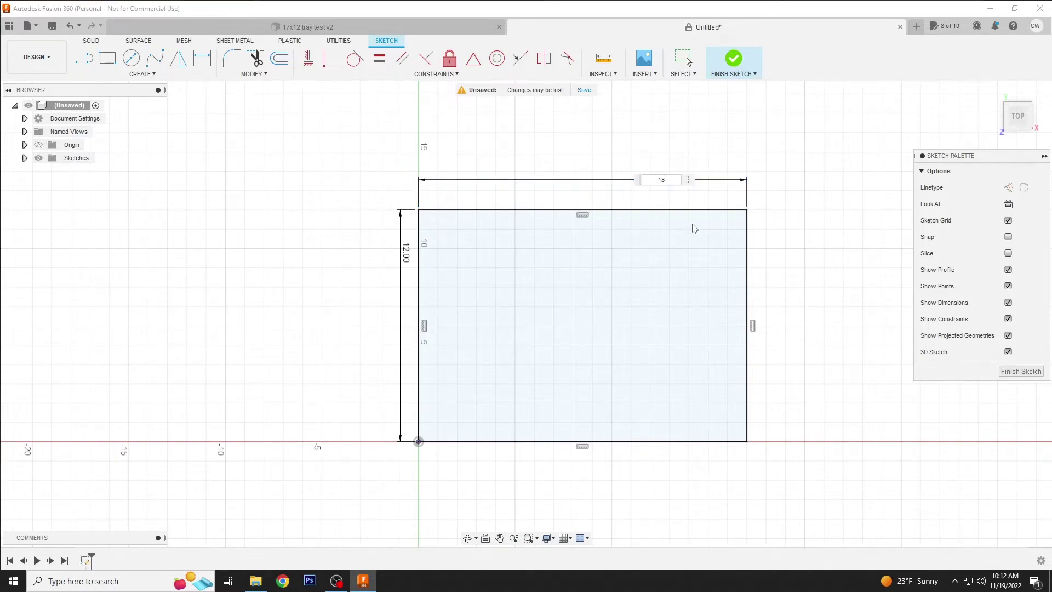
{"action": "key", "text": "Return"}
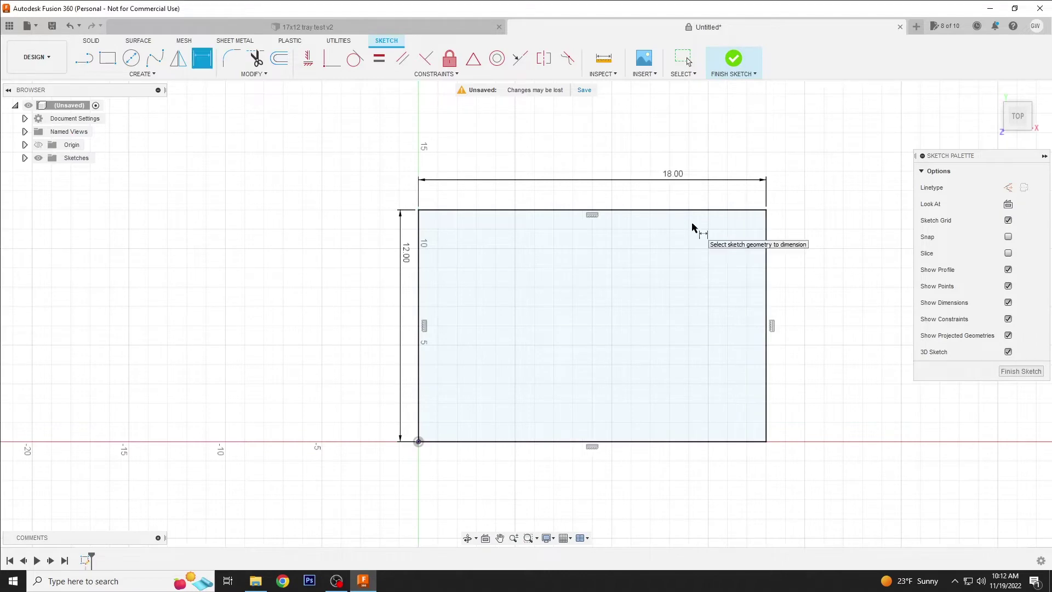
Fillet the outline's top-left corner with a 0.25 in radius
{"action": "left_click", "coordinate": [232, 60]}
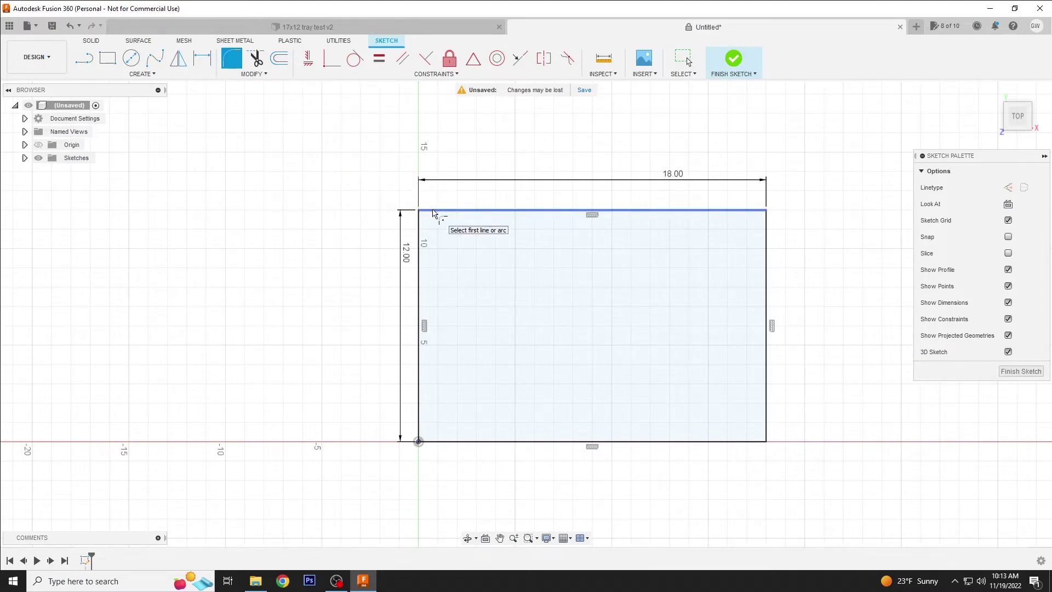
{"action": "left_click", "coordinate": [433, 211]}
{"action": "left_click", "coordinate": [419, 226]}
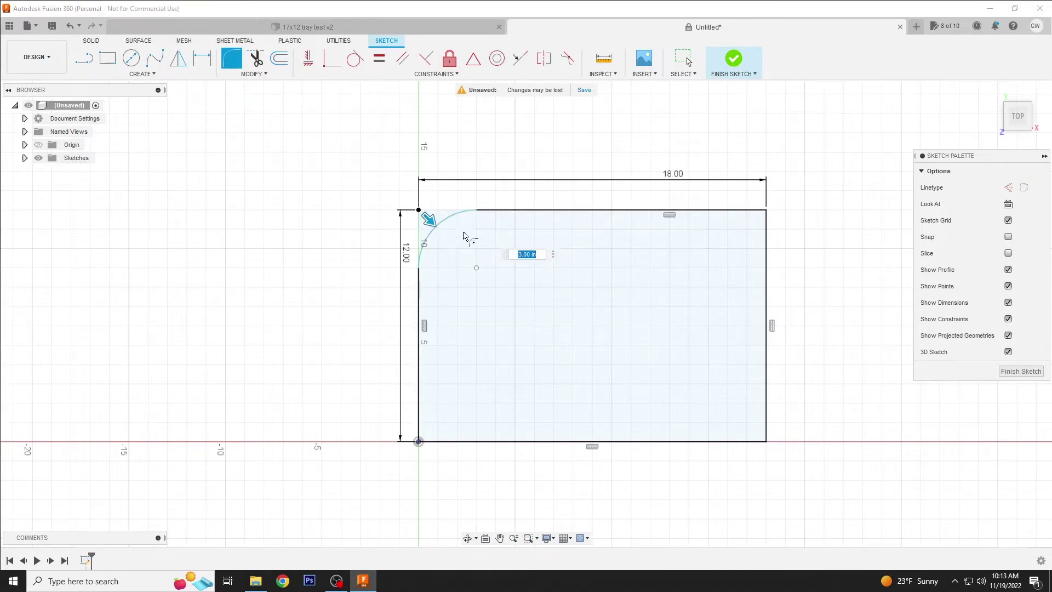
{"action": "type", "text": "0.25"}
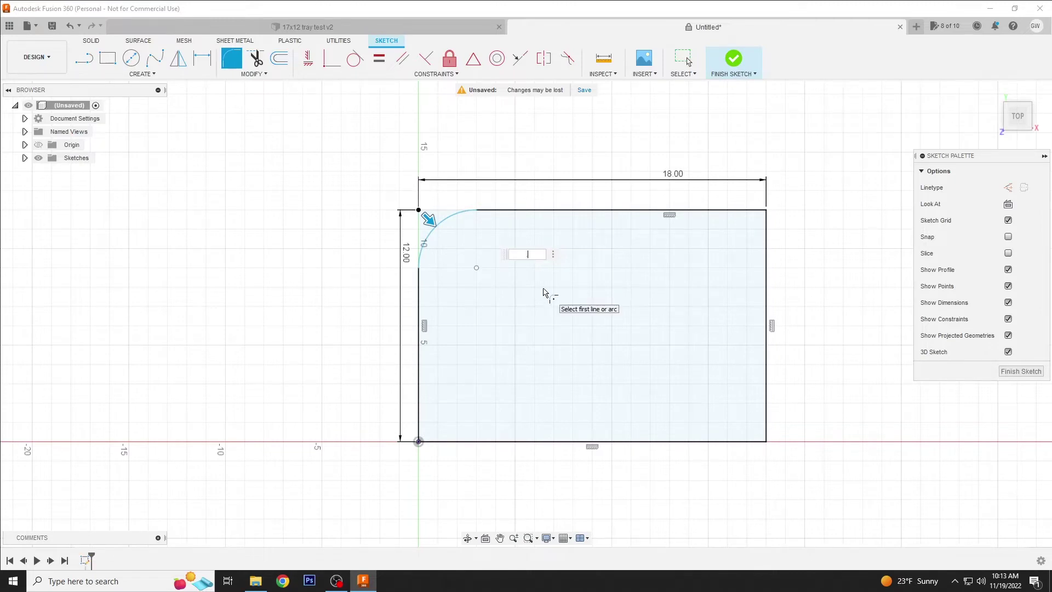
{"action": "key", "text": "Return"}
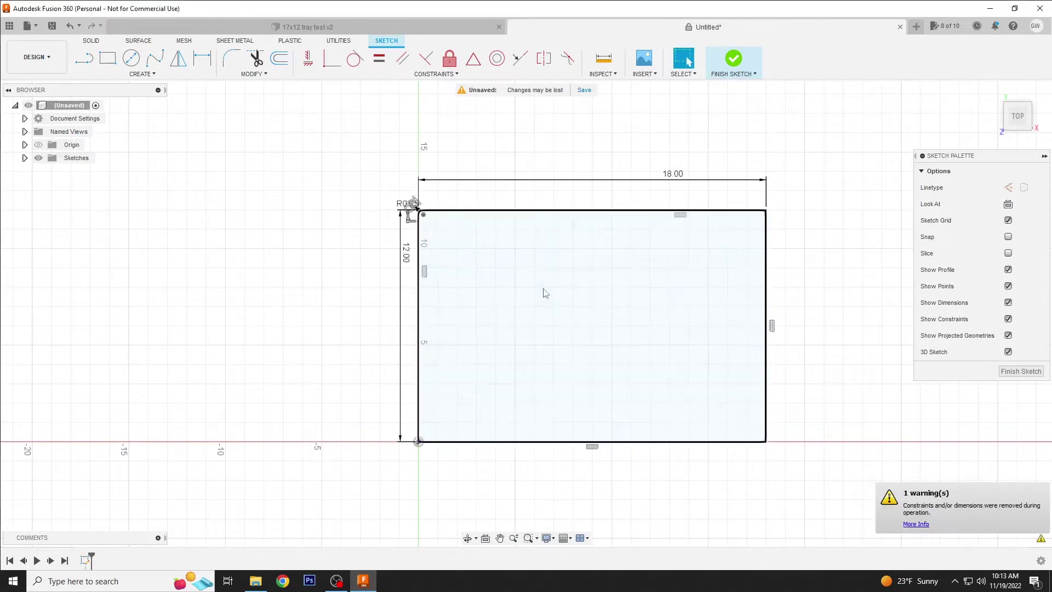
{"action": "scroll", "coordinate": [424, 209], "scroll_direction": "up", "scroll_amount": 5}
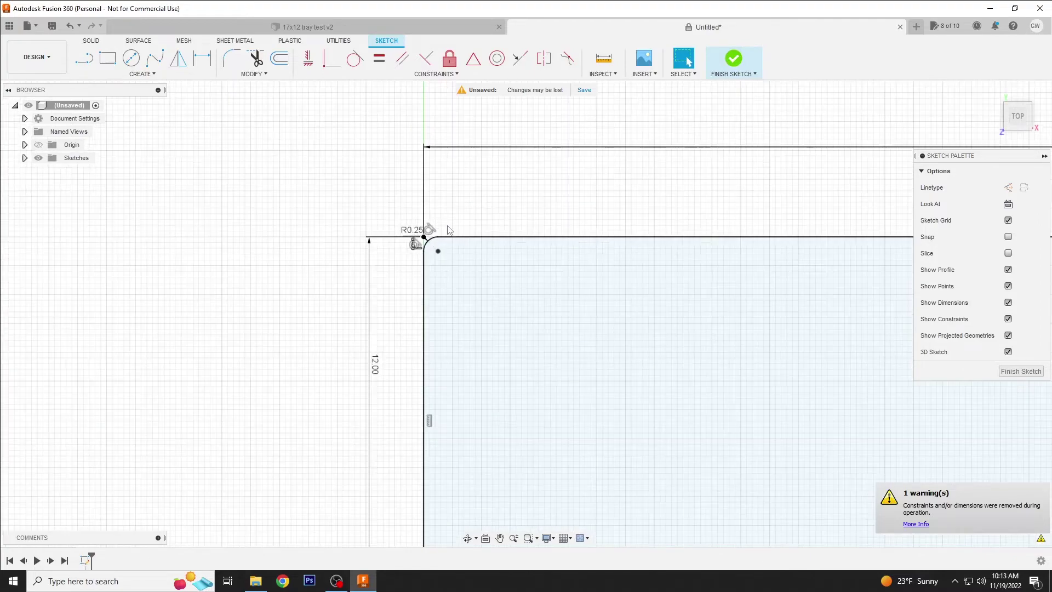
{"action": "scroll", "coordinate": [456, 242], "scroll_direction": "up", "scroll_amount": 1}
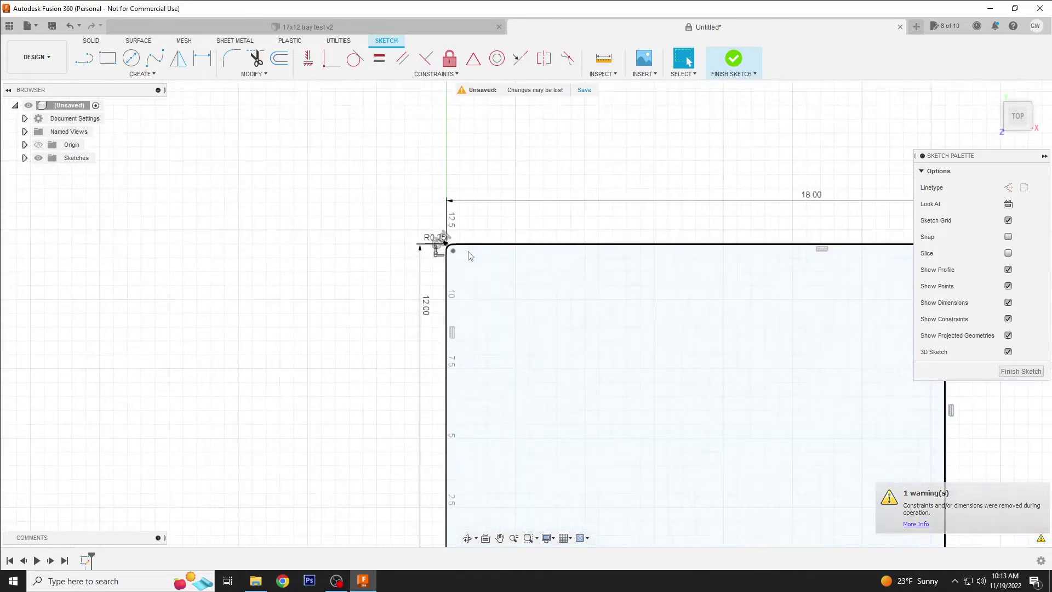
{"action": "scroll", "coordinate": [468, 250], "scroll_direction": "down", "scroll_amount": 3}
{"action": "middle_click_drag", "start_coordinate": [729, 203], "coordinate": [503, 203]}
{"action": "scroll", "coordinate": [551, 284], "scroll_direction": "up", "scroll_amount": 3}
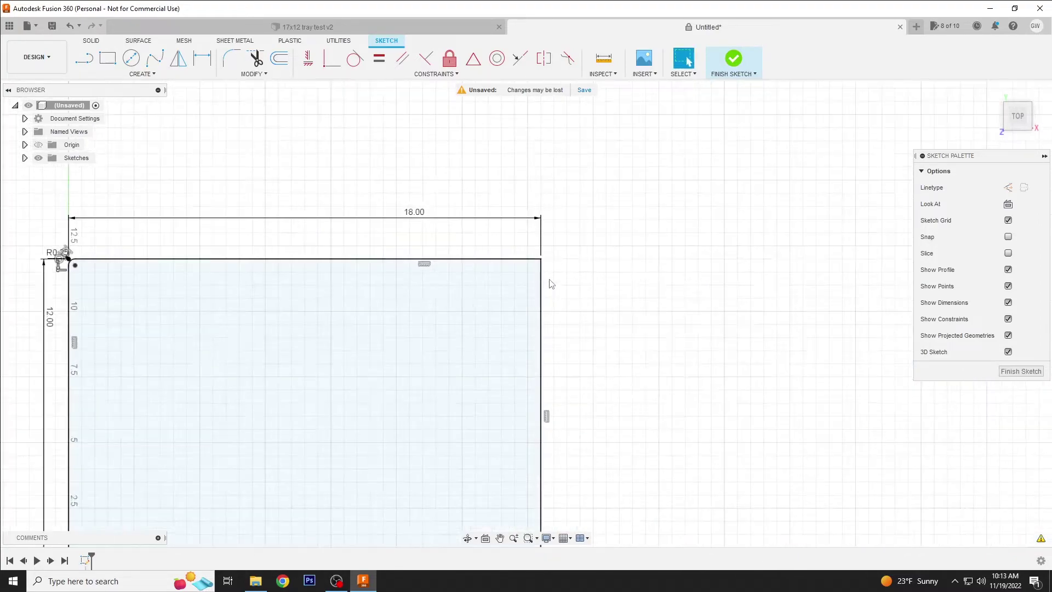
Round the top-right and bottom-right corners with 0.25 in fillets
{"action": "left_click", "coordinate": [231, 57]}
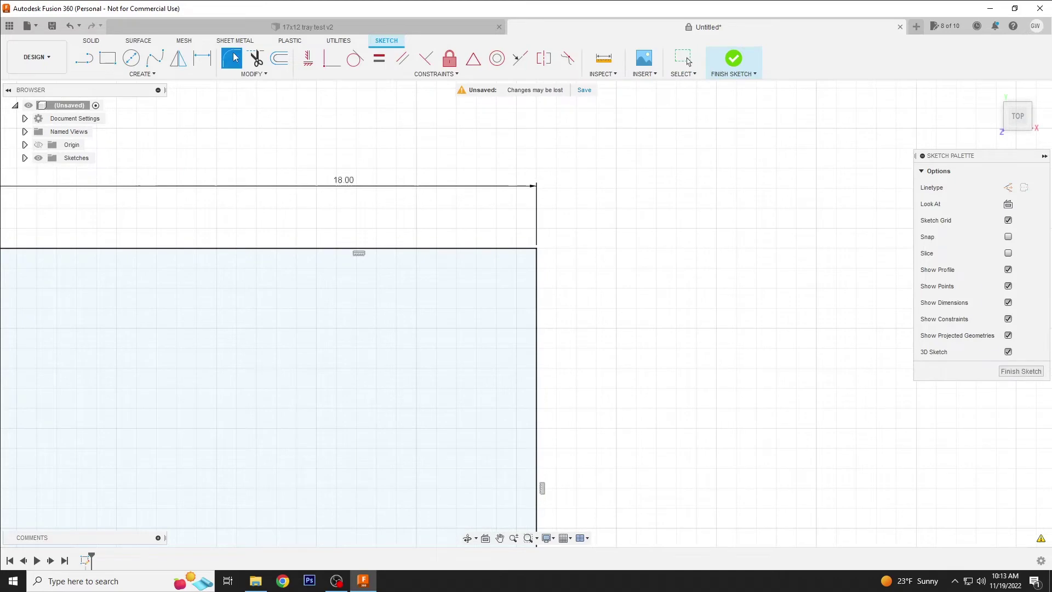
{"action": "left_click", "coordinate": [521, 250]}
{"action": "left_click", "coordinate": [537, 272]}
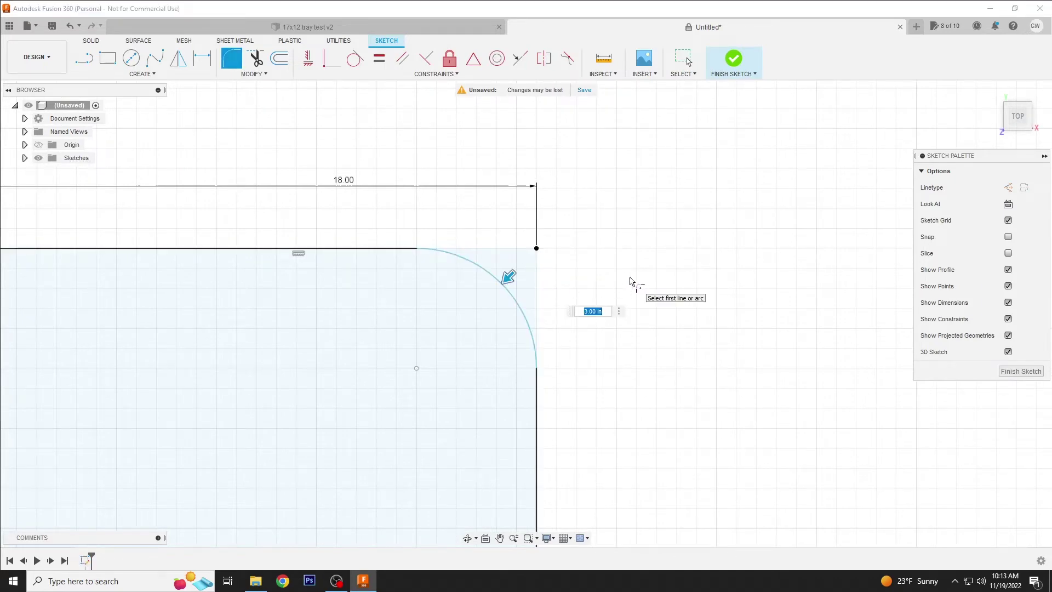
{"action": "key", "text": "Return"}
{"action": "scroll", "coordinate": [616, 342], "scroll_direction": "down", "scroll_amount": 5}
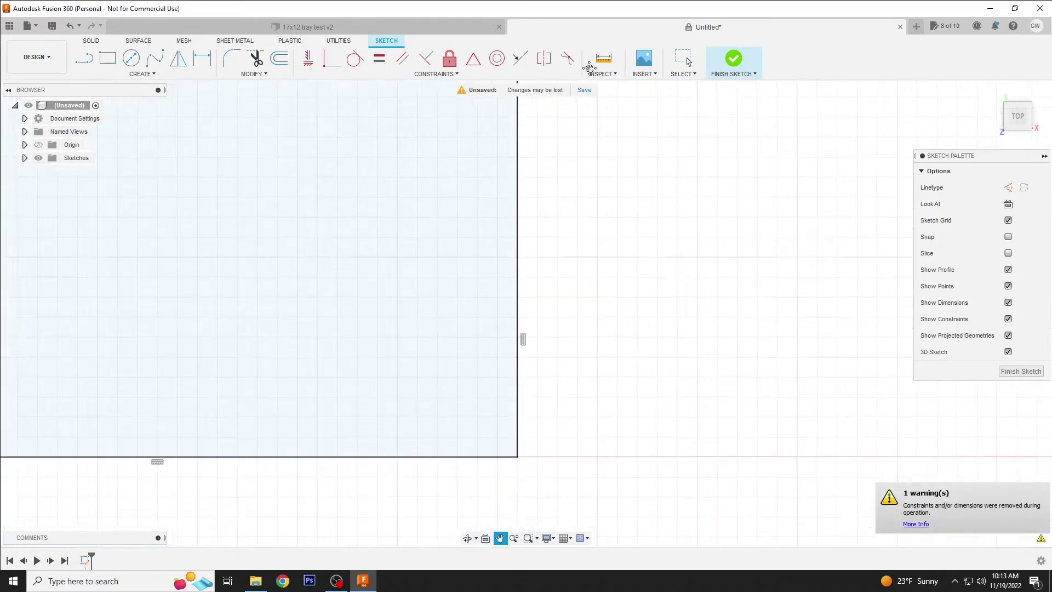
{"action": "left_click", "coordinate": [231, 57]}
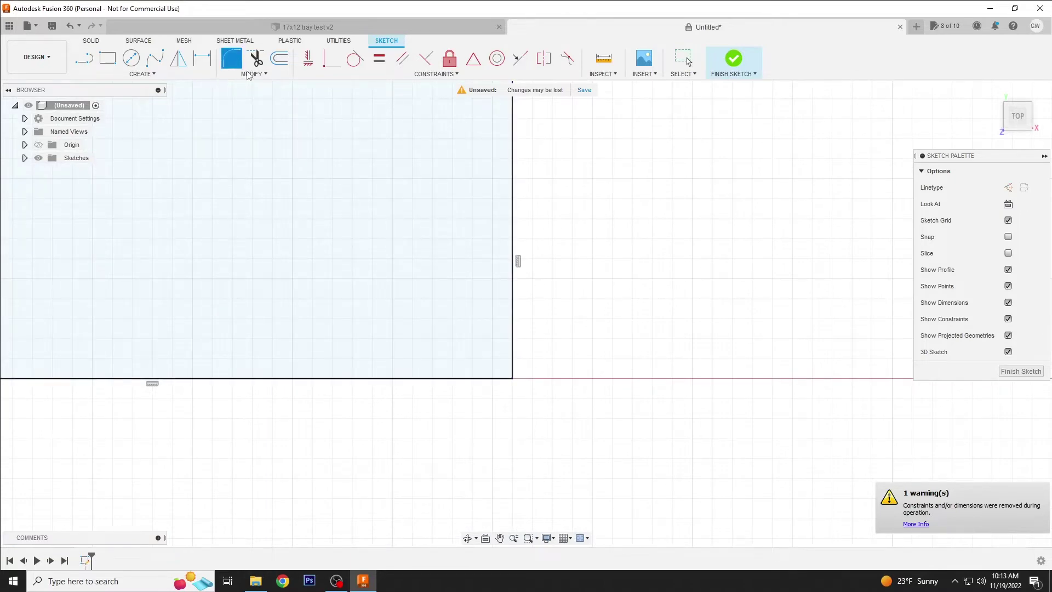
{"action": "left_click", "coordinate": [515, 366]}
{"action": "left_click", "coordinate": [493, 379]}
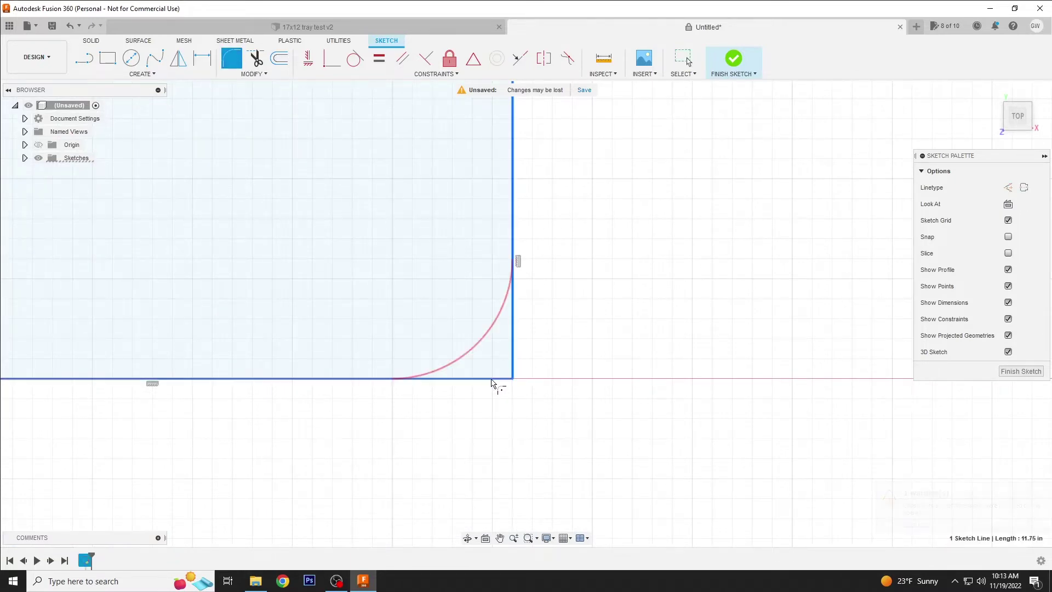
{"action": "left_click", "coordinate": [491, 383]}
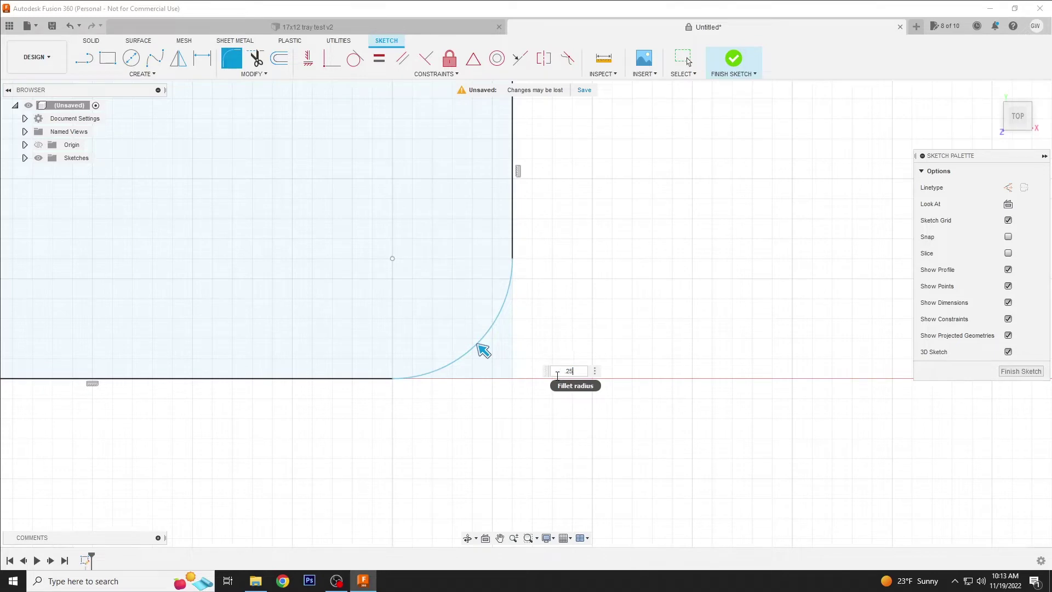
{"action": "key", "text": "Return"}
{"action": "middle_click_drag", "start_coordinate": [116, 422], "coordinate": [786, 396]}
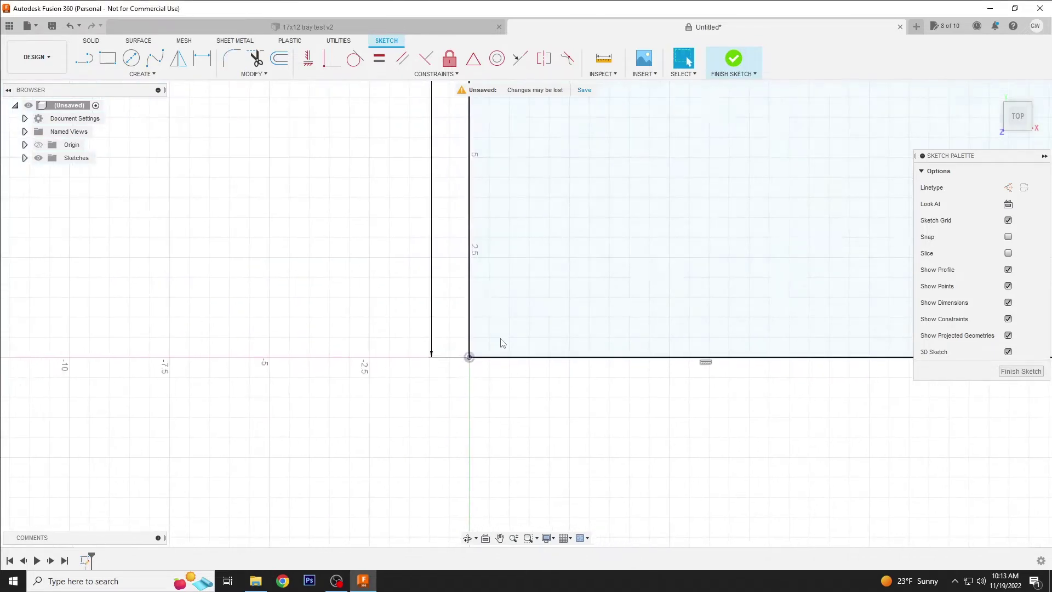
Fillet the origin corner at 0.25 in and confirm the R0.25 radius dimension
{"action": "left_click", "coordinate": [230, 57]}
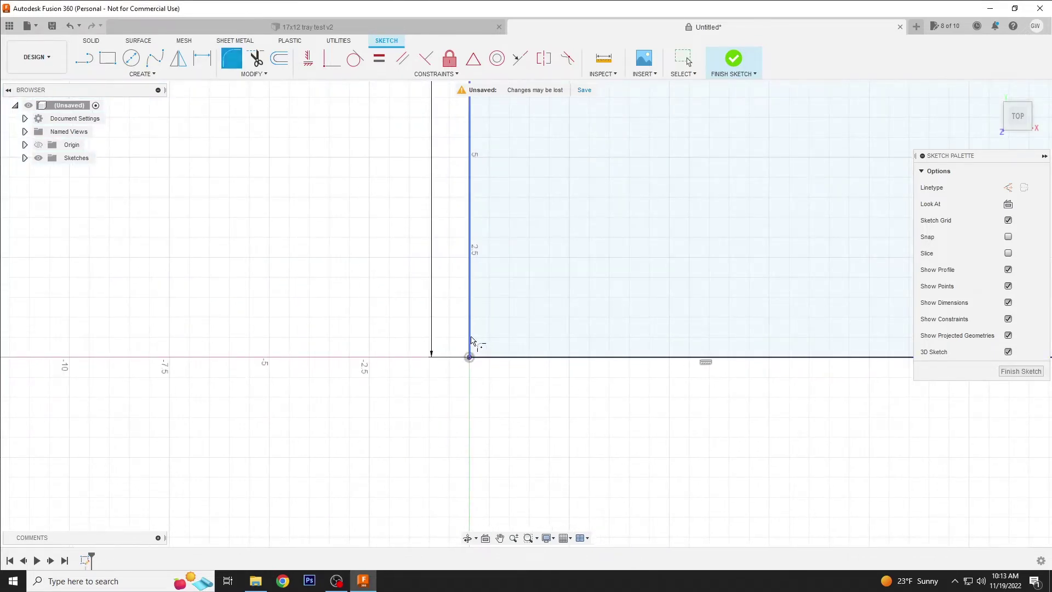
{"action": "left_click", "coordinate": [471, 353]}
{"action": "key", "text": "BackSpace"}
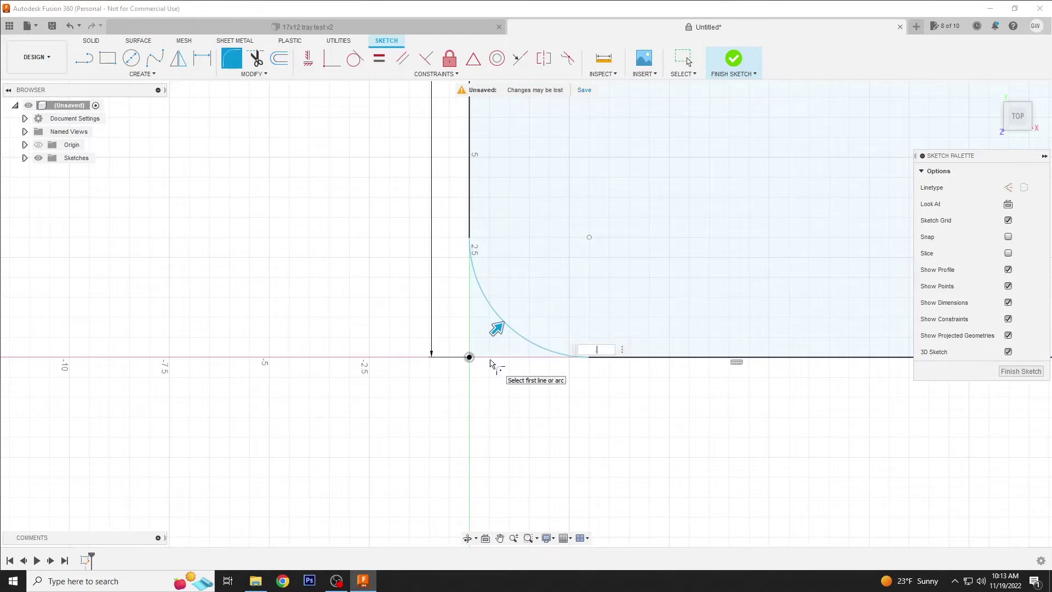
{"action": "key", "text": "Return"}
{"action": "scroll", "coordinate": [165, 324], "scroll_direction": "down", "scroll_amount": 3}
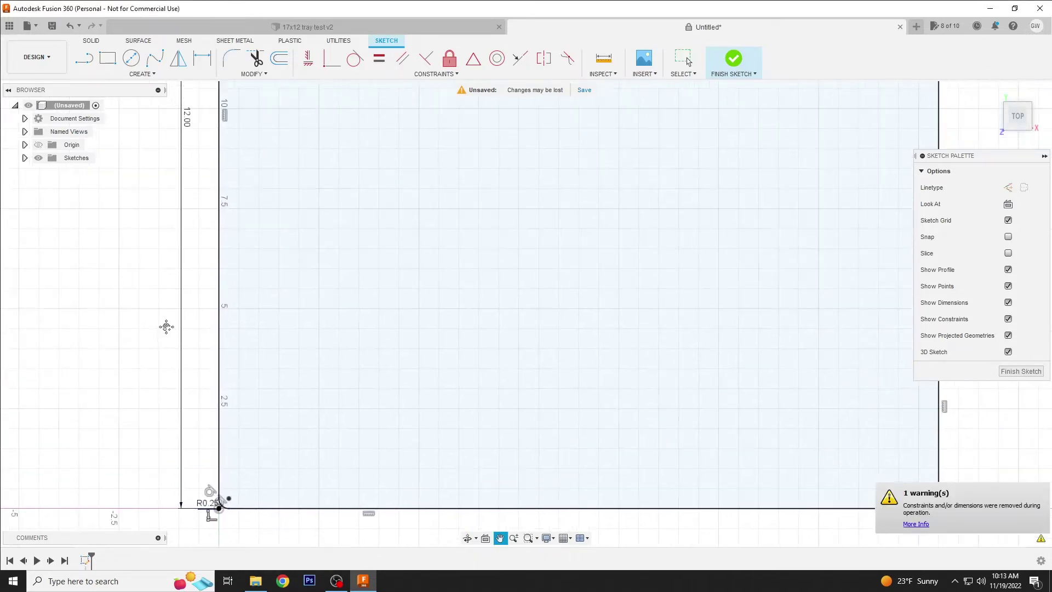
{"action": "middle_click_drag", "start_coordinate": [718, 230], "coordinate": [683, 375]}
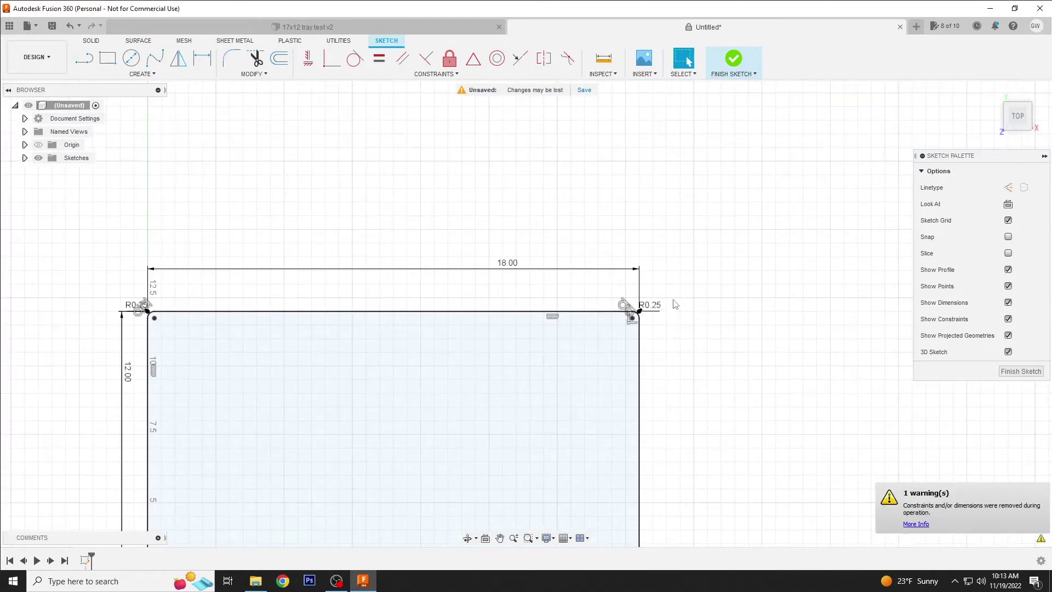
{"action": "scroll", "coordinate": [662, 318], "scroll_direction": "up", "scroll_amount": 3}
{"action": "scroll", "coordinate": [650, 329], "scroll_direction": "up", "scroll_amount": 2}
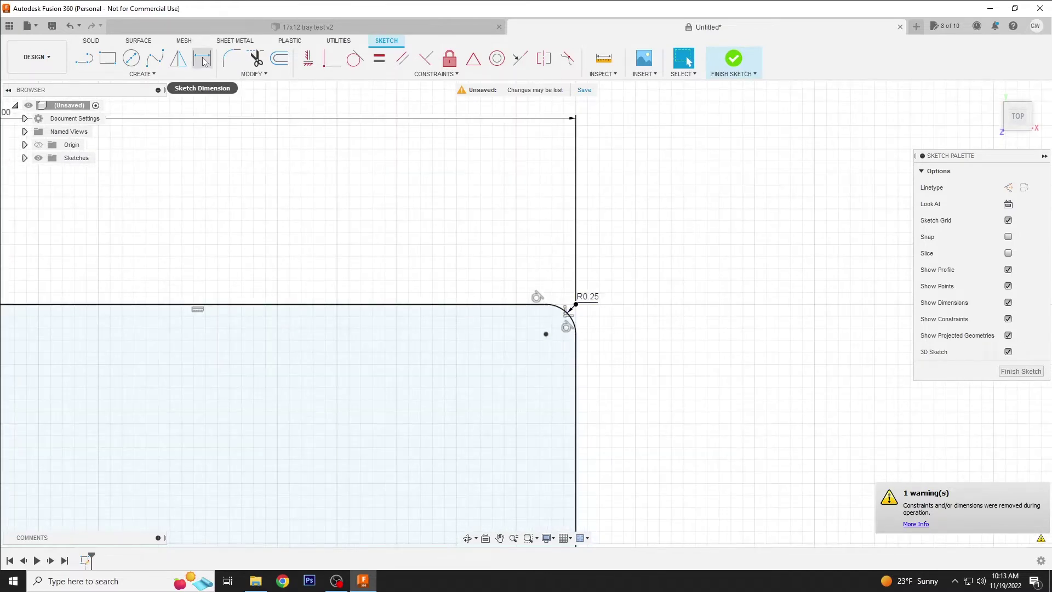
{"action": "double_click", "coordinate": [587, 296]}
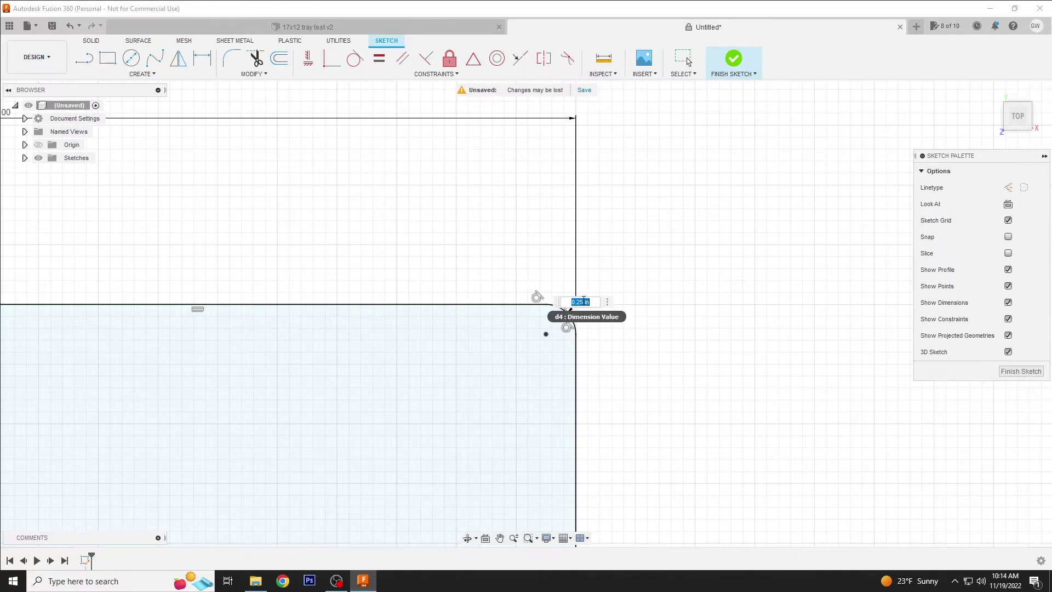
{"action": "key", "text": "Return"}
{"action": "scroll", "coordinate": [634, 327], "scroll_direction": "down", "scroll_amount": 3}
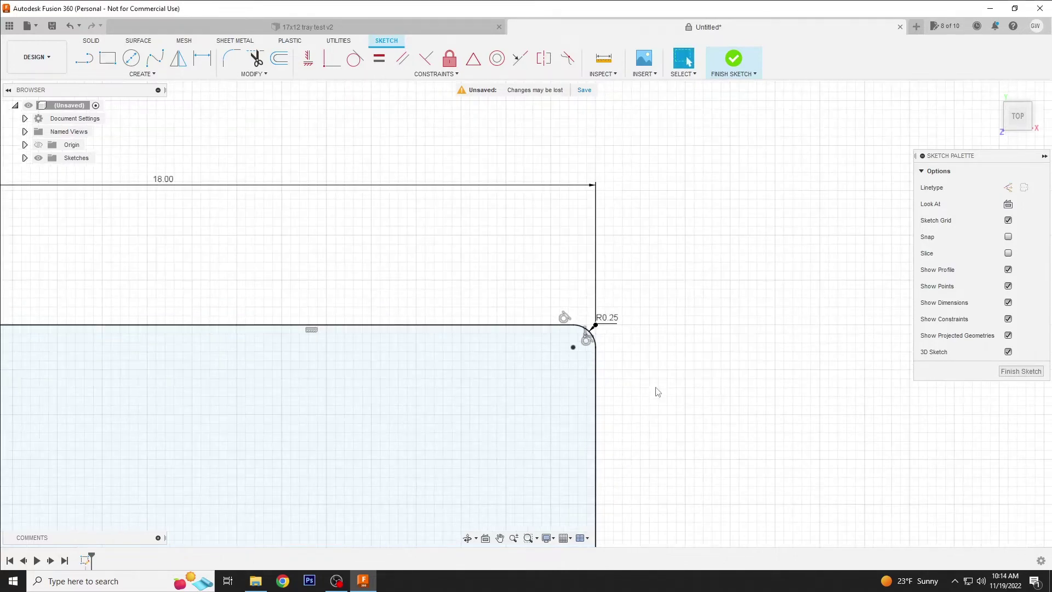
{"action": "scroll", "coordinate": [668, 418], "scroll_direction": "down", "scroll_amount": 5}
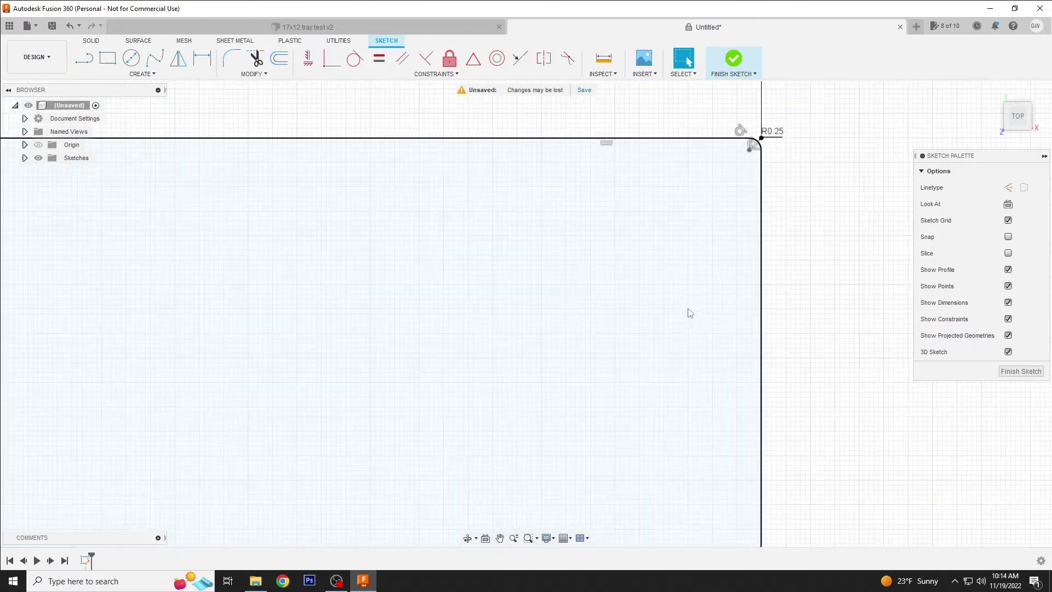
{"action": "mouse_move", "coordinate": [695, 353]}
{"action": "middle_mouse_down"}
{"action": "mouse_move", "coordinate": [810, 332]}
{"action": "mouse_move", "coordinate": [844, 296]}
{"action": "middle_mouse_up"}
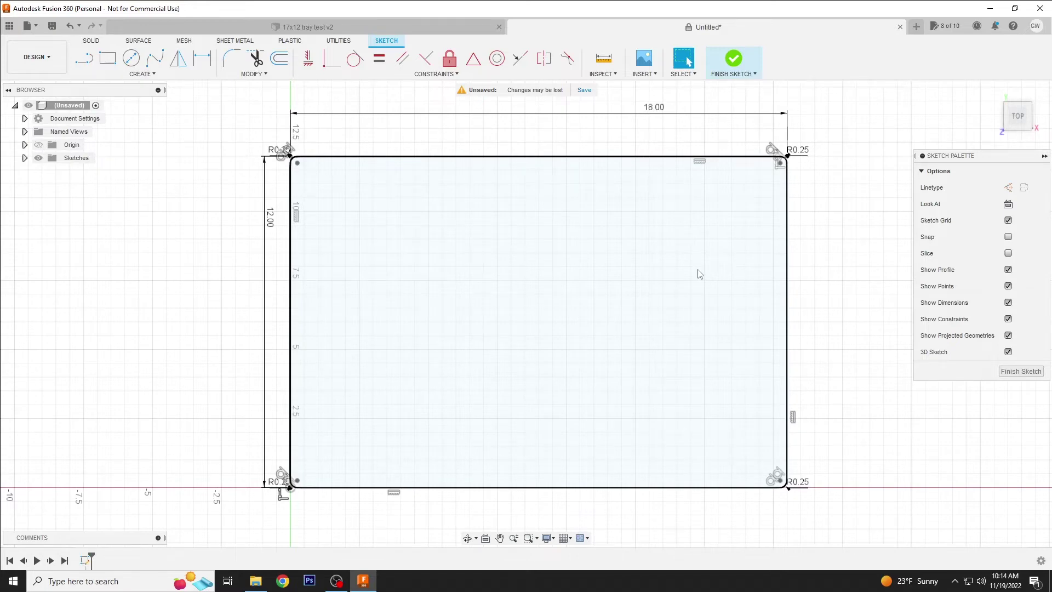
{"action": "left_click", "coordinate": [108, 61]}
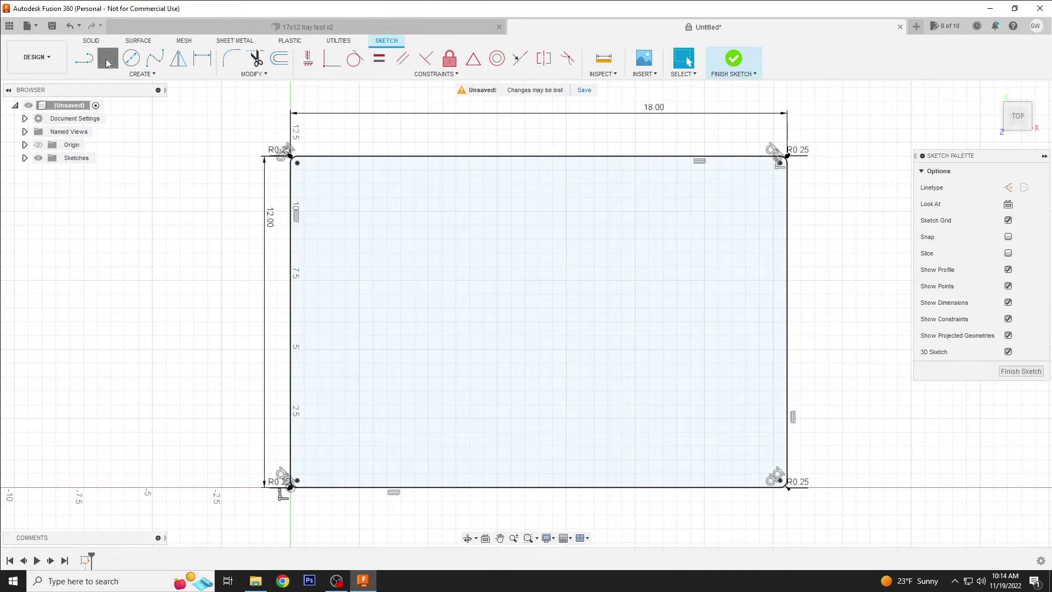
Draw an inner rectangle inside the outline and dimension its height to 11 in
{"action": "left_click", "coordinate": [360, 418]}
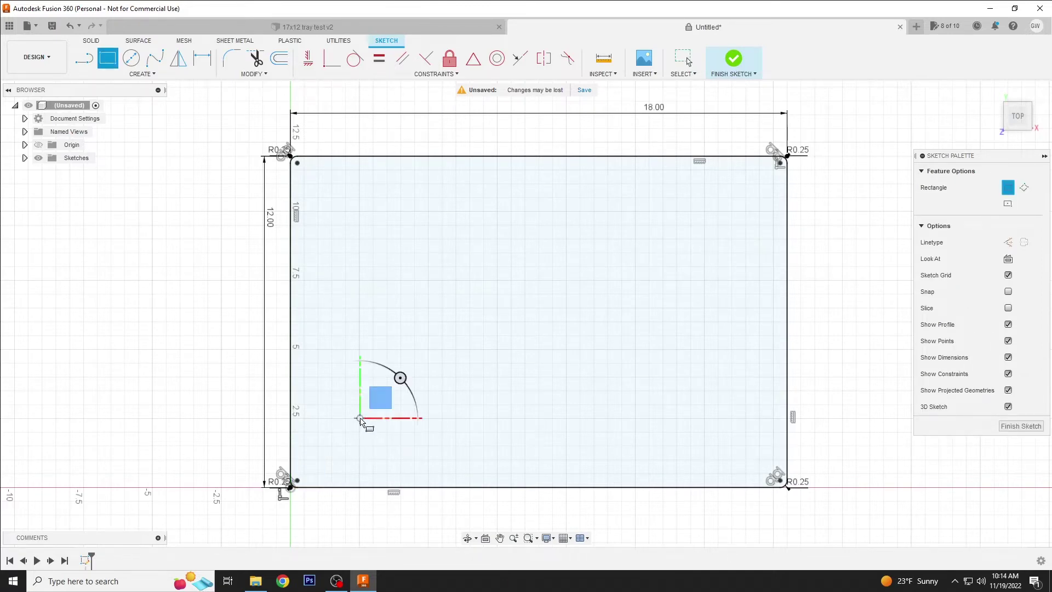
{"action": "left_click", "coordinate": [730, 198]}
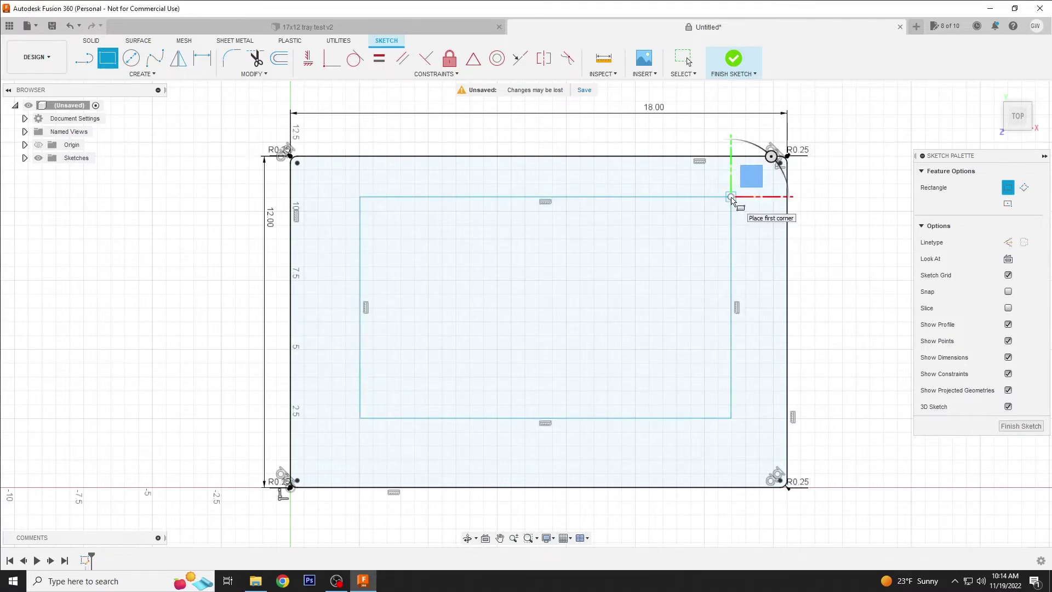
{"action": "key", "text": "d"}
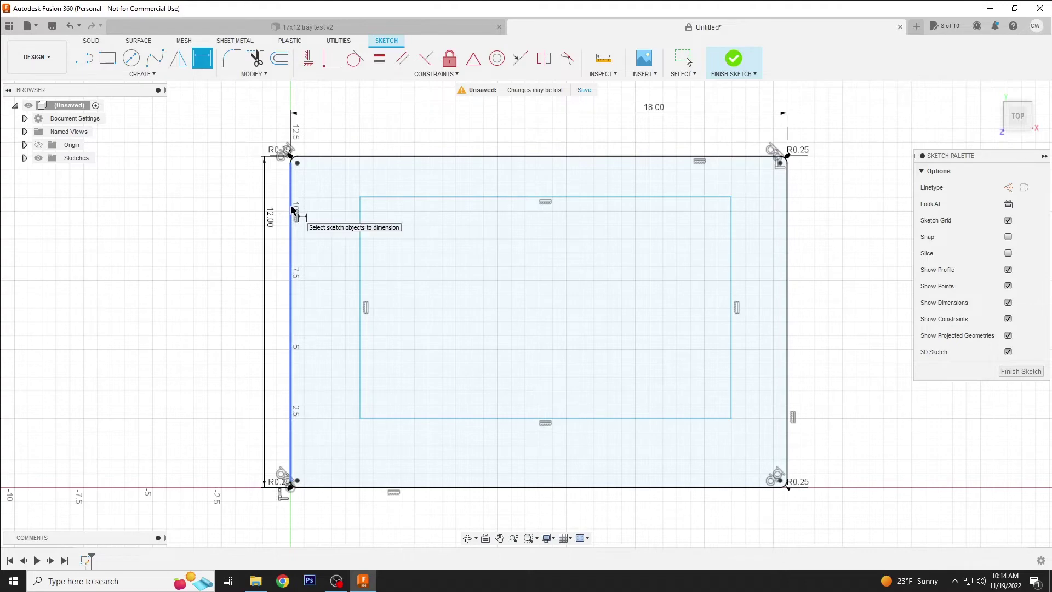
{"action": "left_click", "coordinate": [360, 242]}
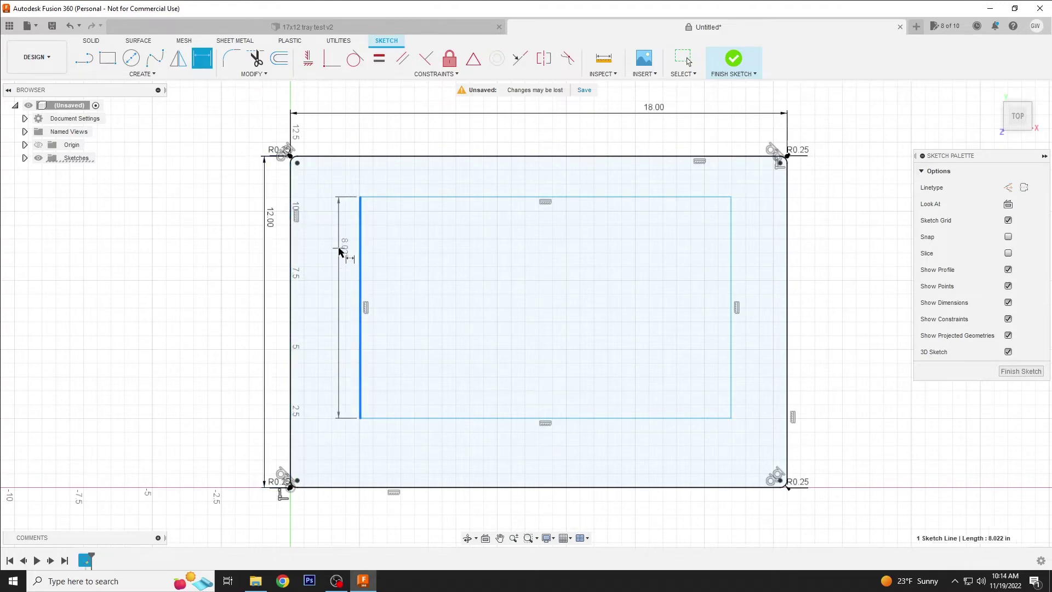
{"action": "left_click", "coordinate": [339, 249]}
{"action": "type", "text": "11"}
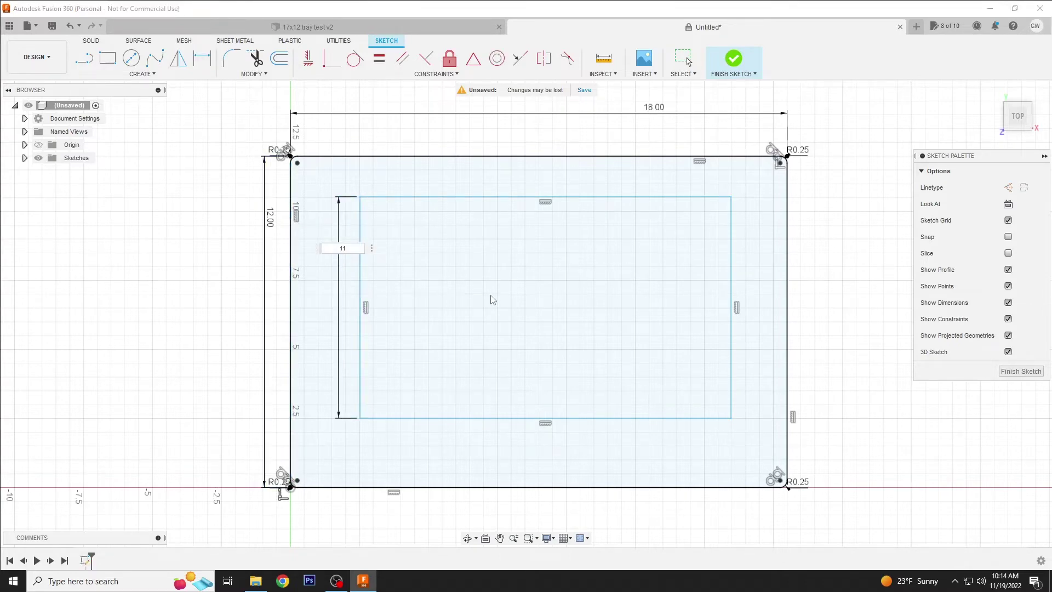
{"action": "key", "text": "Return"}
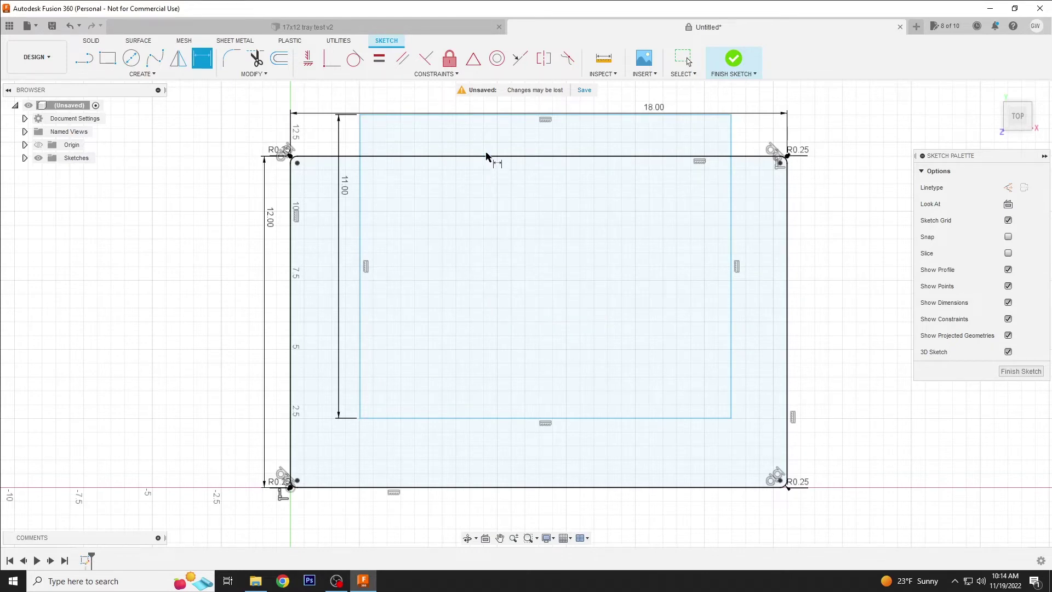
Set a 0.5 in gap between the inner and outer bottom edges
{"action": "scroll", "coordinate": [683, 259], "scroll_direction": "down", "scroll_amount": 1}
{"action": "scroll", "coordinate": [685, 259], "scroll_direction": "down", "scroll_amount": 1}
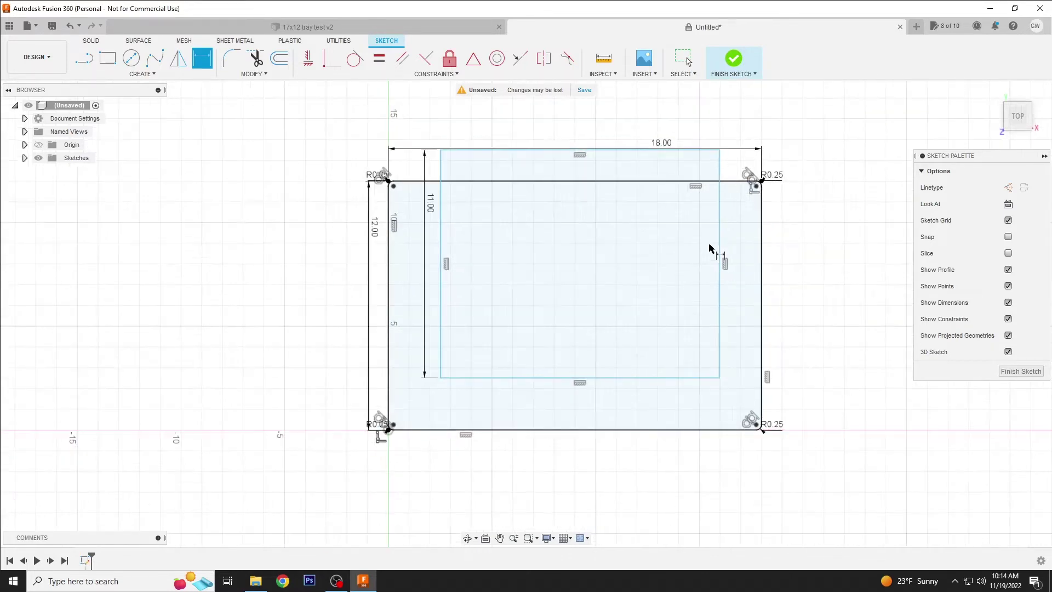
{"action": "left_click", "coordinate": [557, 378]}
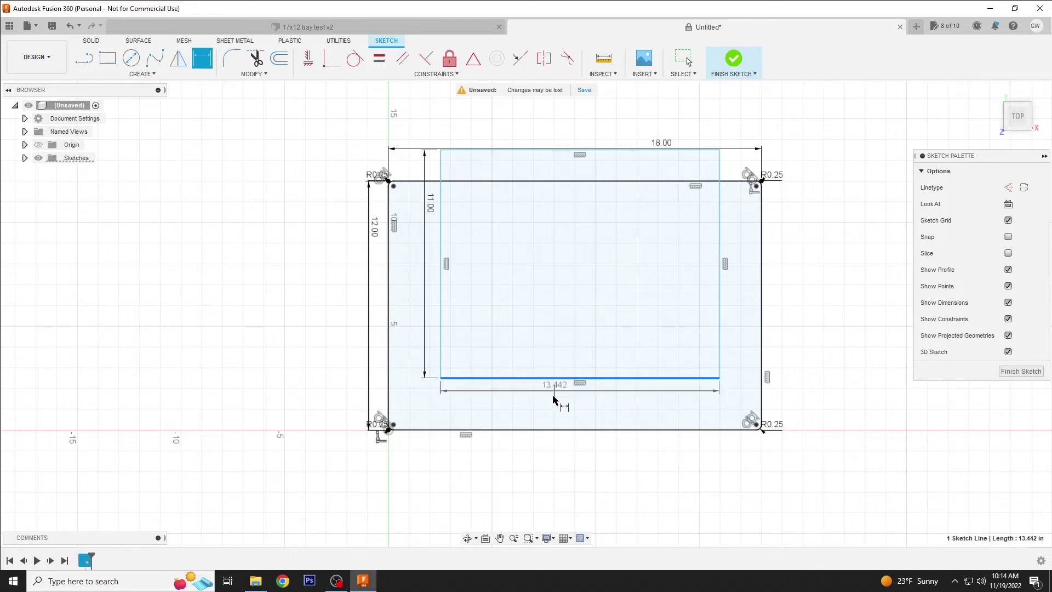
{"action": "left_click", "coordinate": [551, 430]}
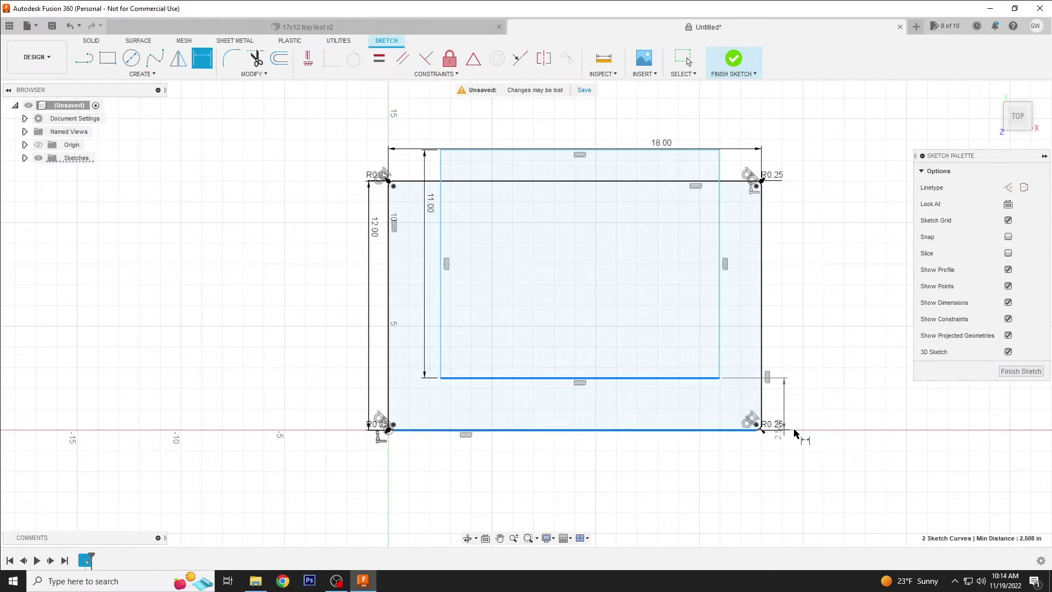
{"action": "left_click", "coordinate": [860, 430]}
{"action": "key", "text": "BackSpace"}
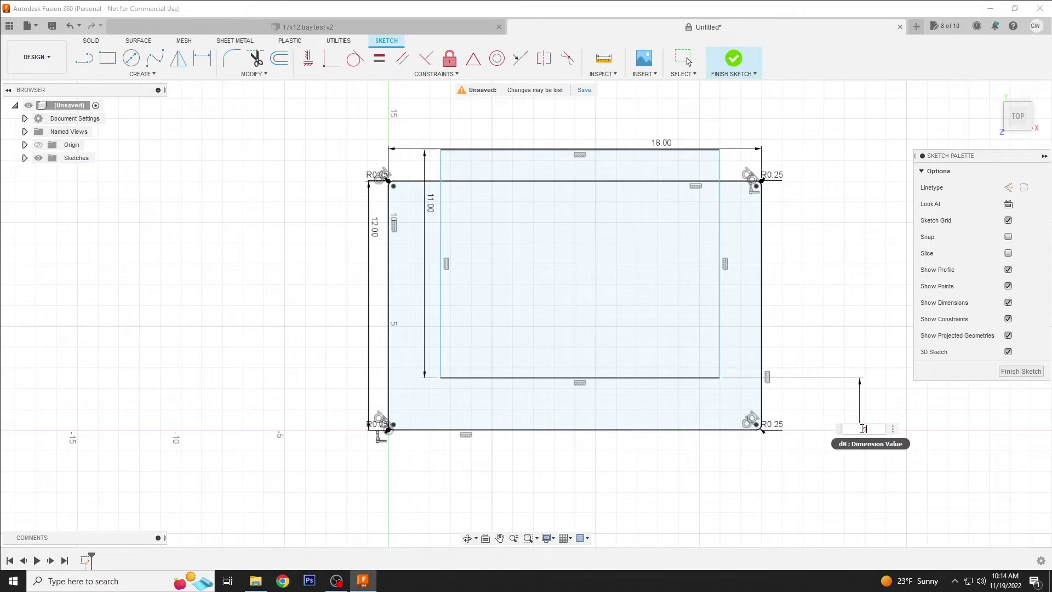
{"action": "type", "text": ".5"}
{"action": "key", "text": "Return"}
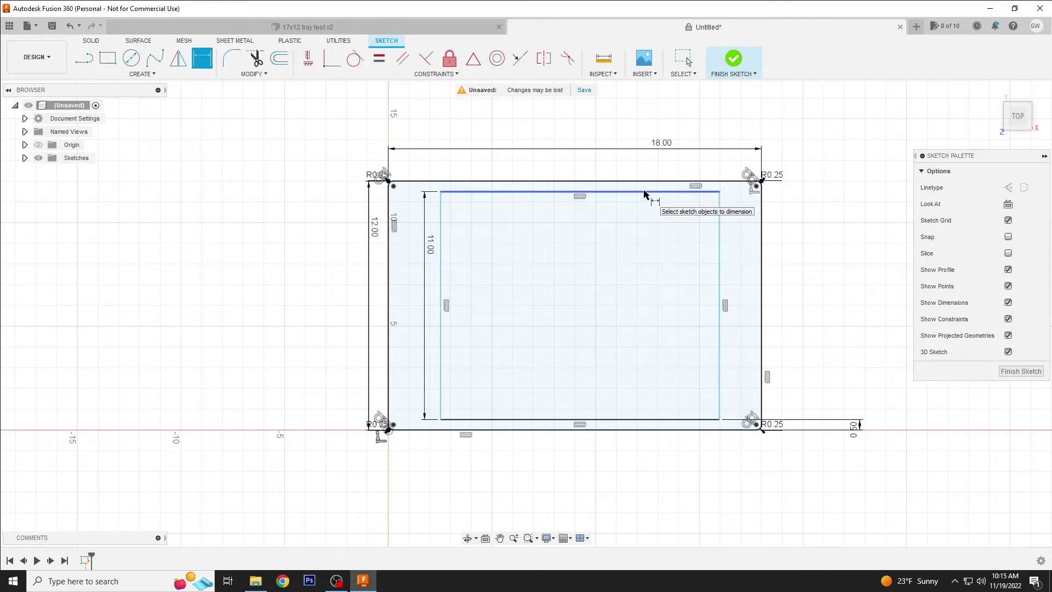
Dimension the inner rectangle's bottom edge at 15 in wide
{"action": "left_click", "coordinate": [618, 420]}
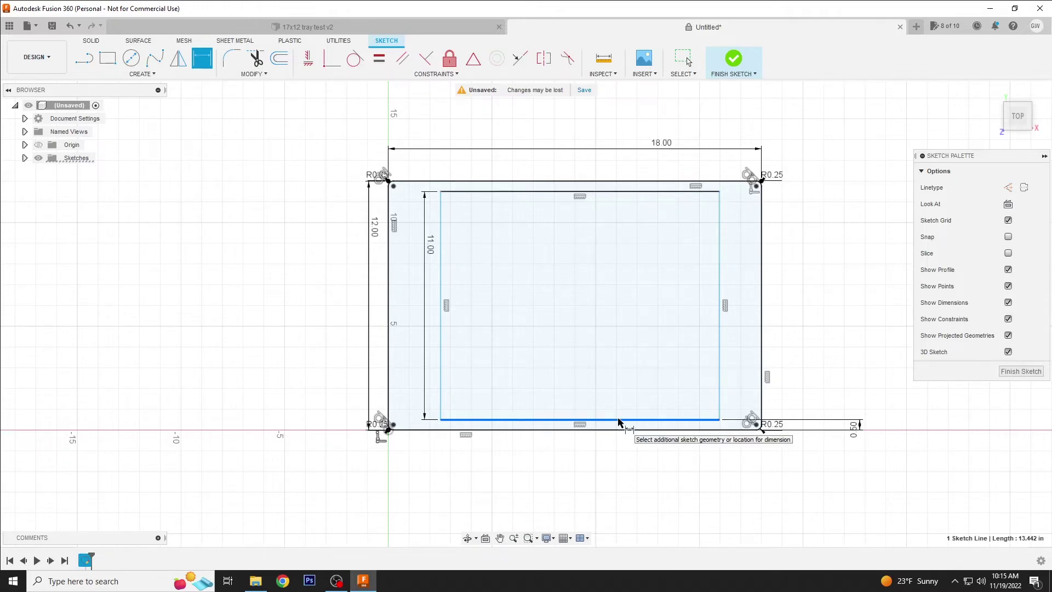
{"action": "left_click", "coordinate": [622, 471]}
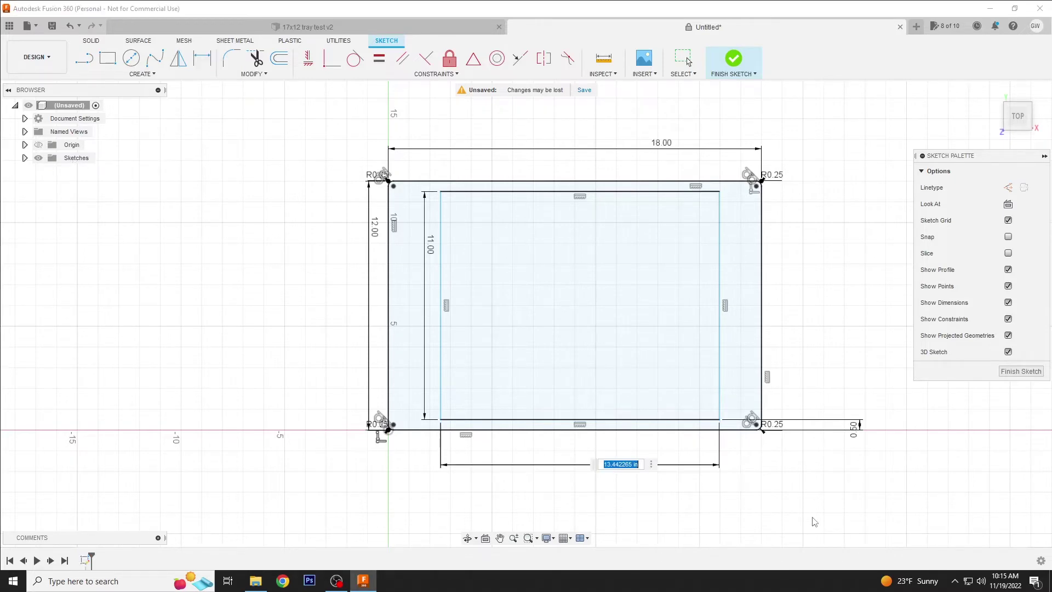
{"action": "type", "text": "15"}
{"action": "key", "text": "Return"}
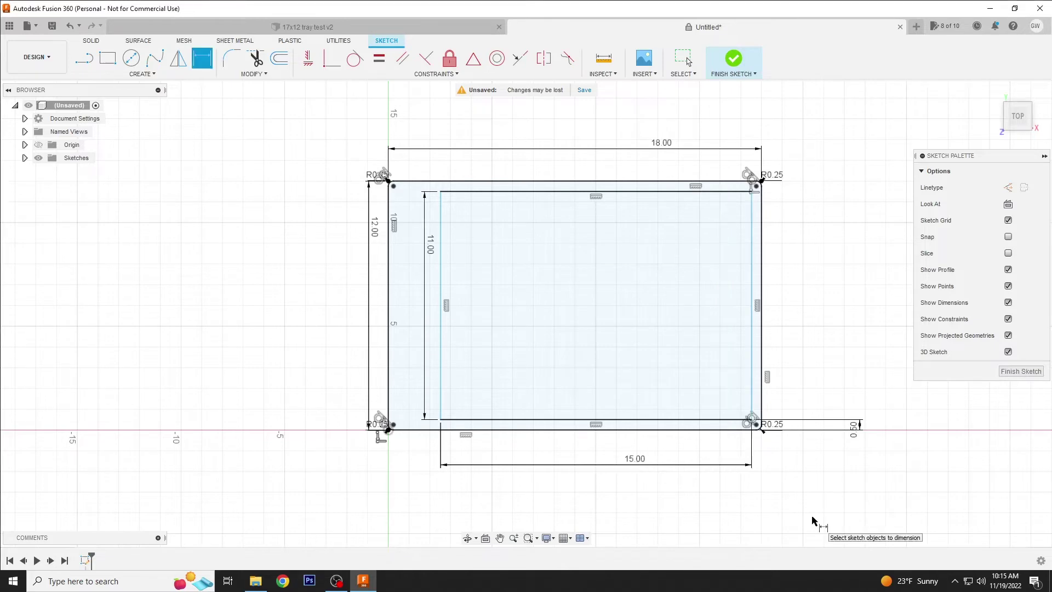
Set a 1 in gap to the outer right edge and change the inner width to 16 in
{"action": "left_click", "coordinate": [752, 291]}
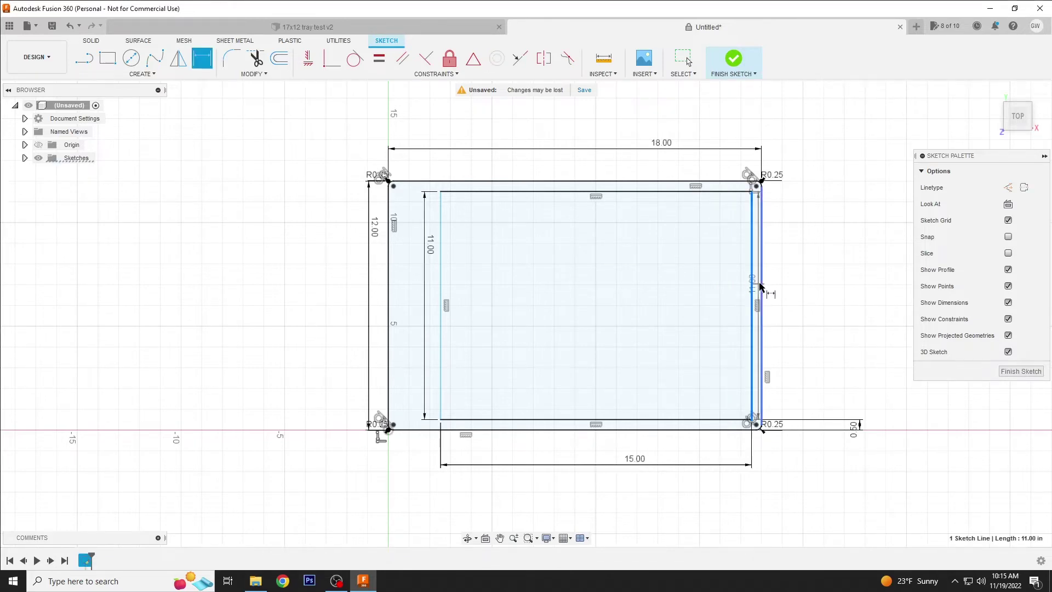
{"action": "left_click", "coordinate": [760, 294]}
{"action": "left_click", "coordinate": [792, 105]}
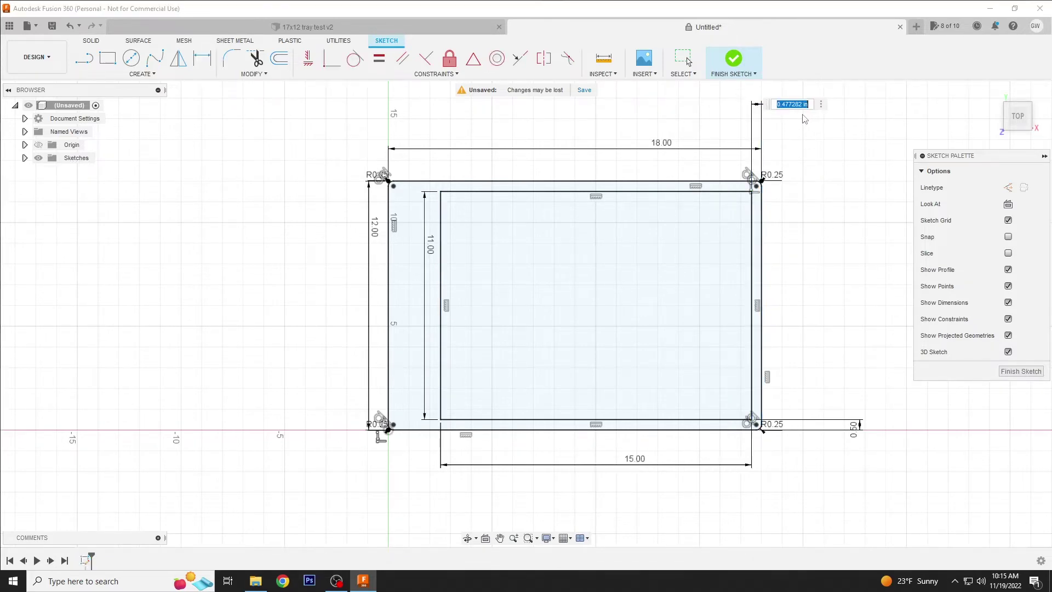
{"action": "type", "text": "1"}
{"action": "key", "text": "Return"}
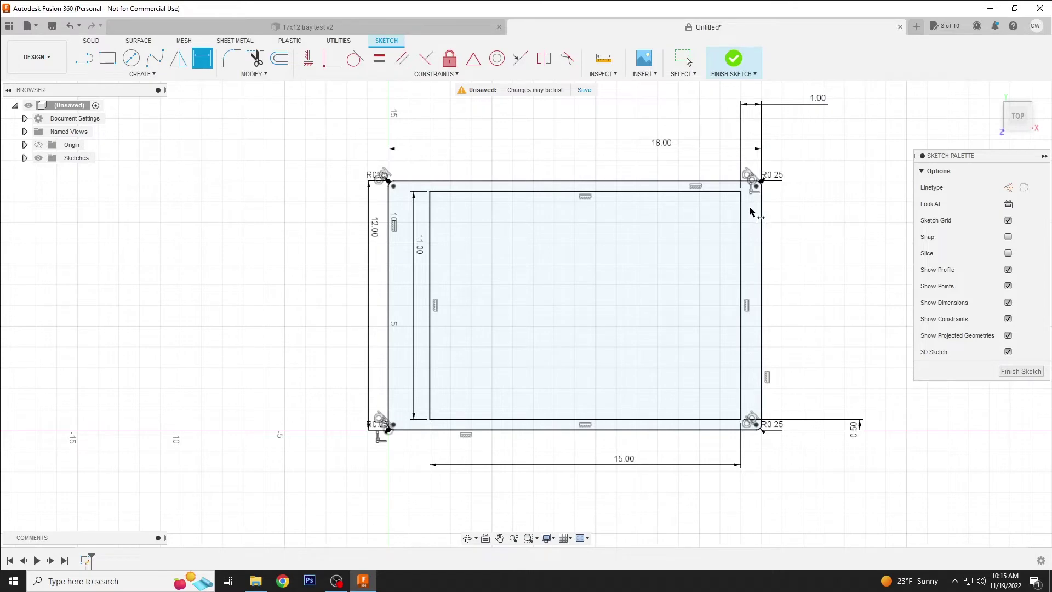
{"action": "double_click", "coordinate": [624, 459]}
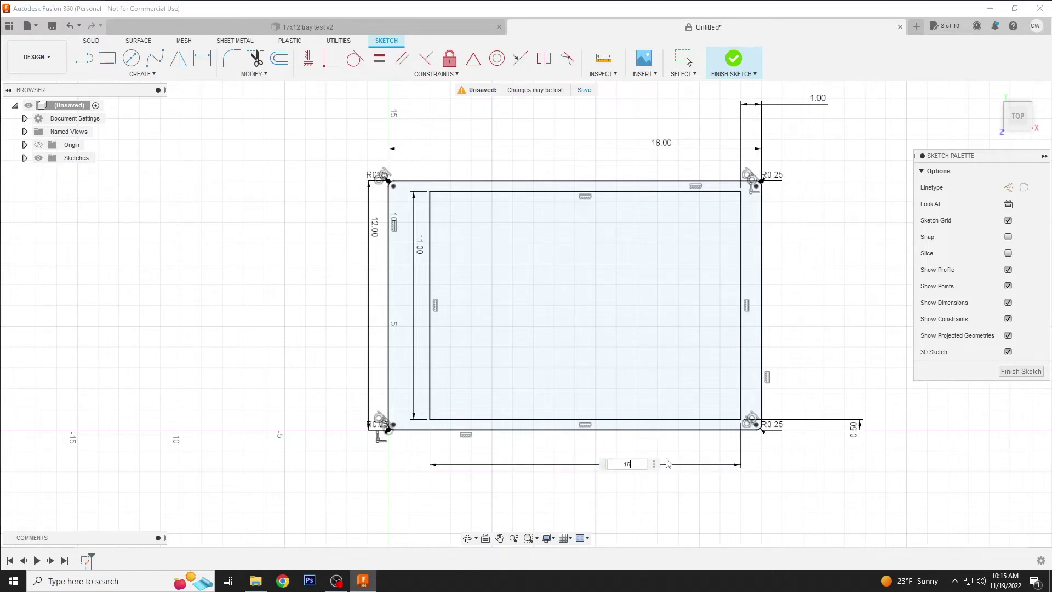
{"action": "key", "text": "Return"}
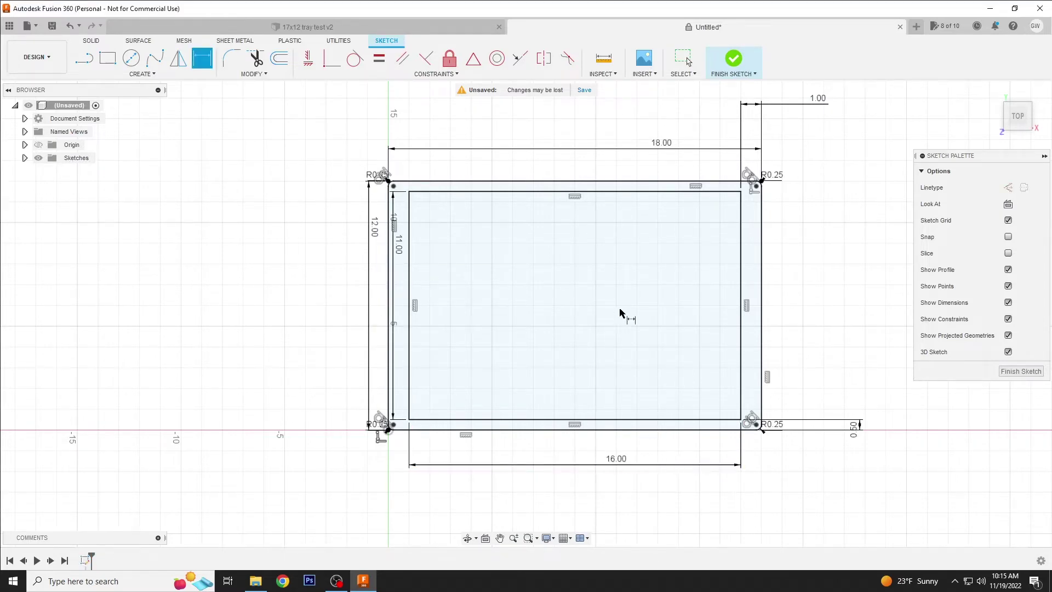
{"action": "scroll", "coordinate": [750, 313], "scroll_direction": "up", "scroll_amount": 4}
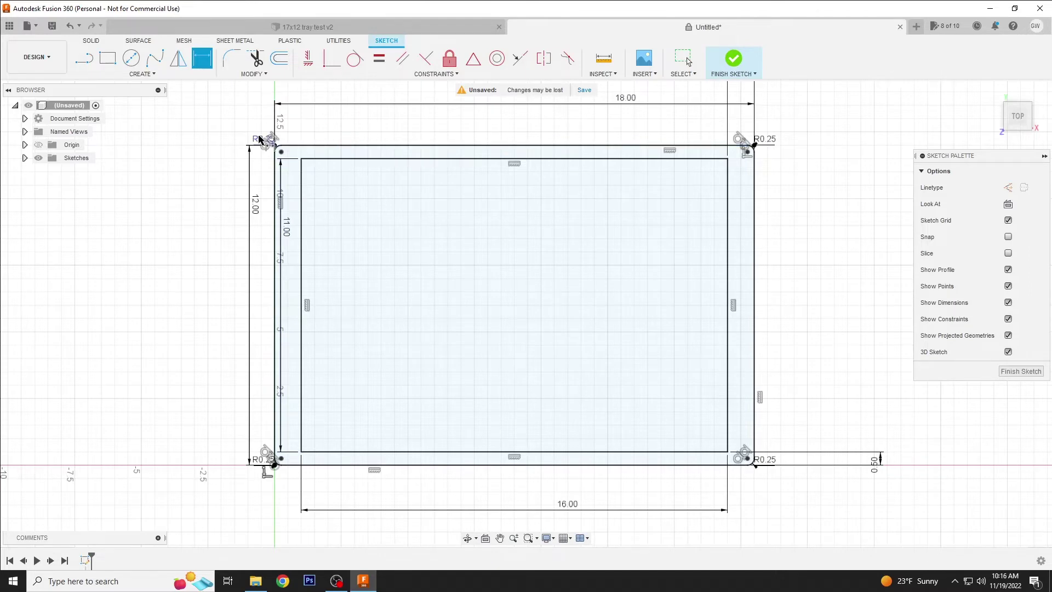
Fillet the inner rectangle's top-left corner at 0.25 in
{"action": "left_click", "coordinate": [232, 58]}
{"action": "left_click", "coordinate": [310, 163]}
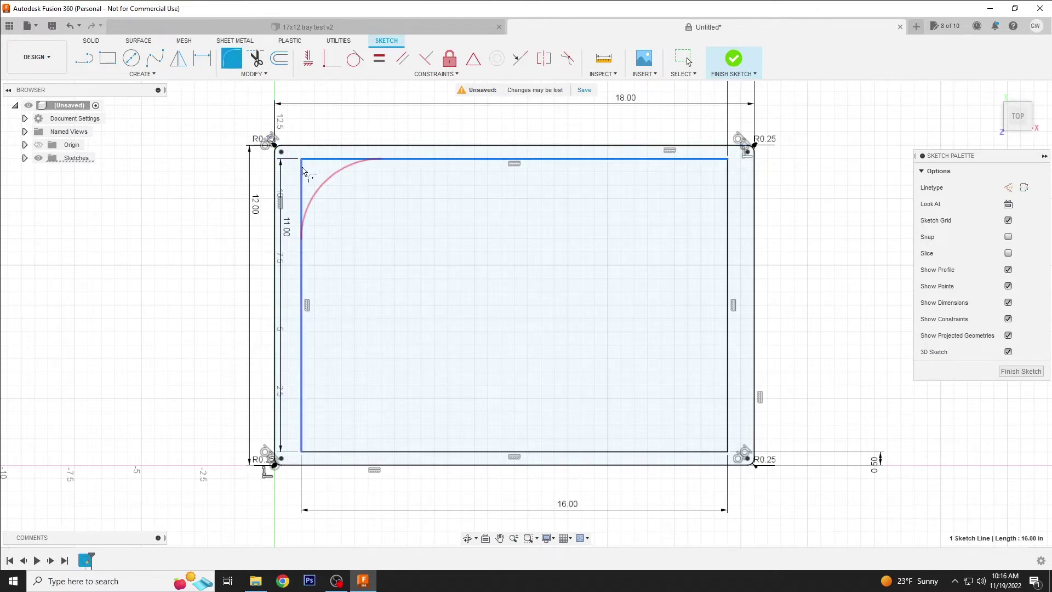
{"action": "left_click", "coordinate": [301, 173]}
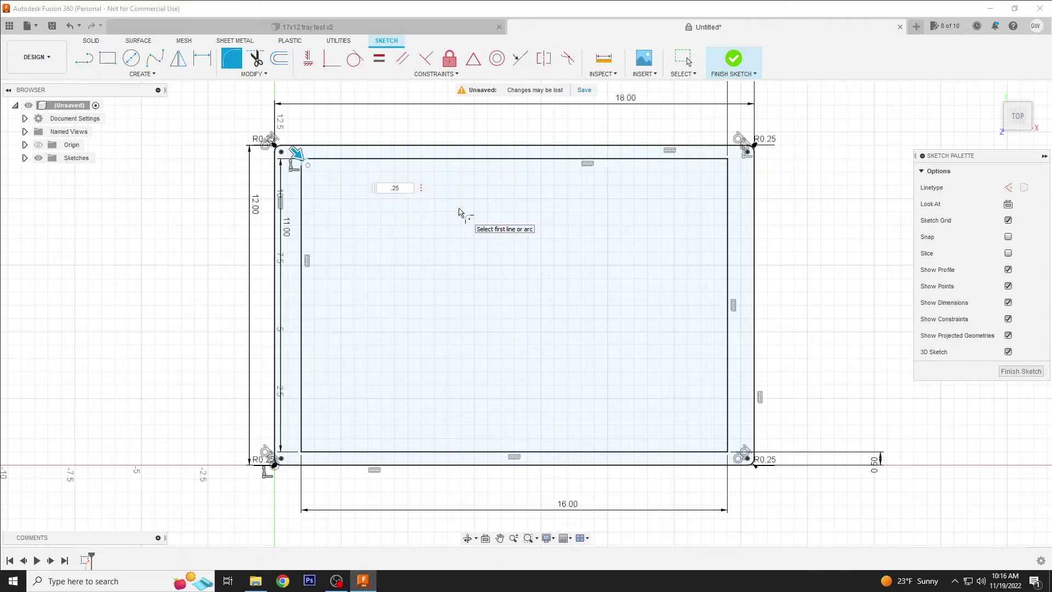
{"action": "key", "text": "Return"}
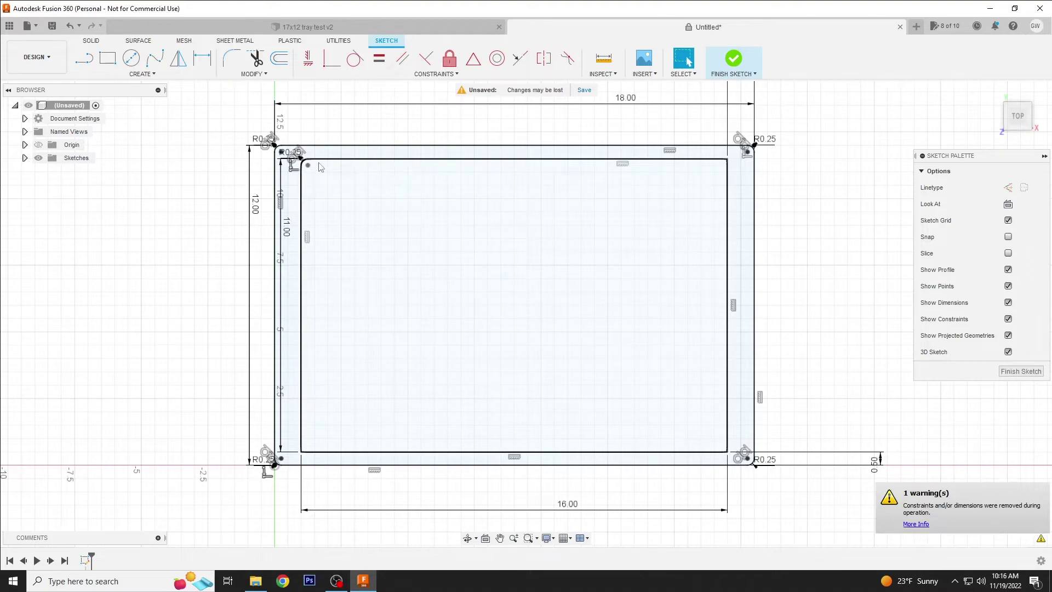
{"action": "scroll", "coordinate": [320, 167], "scroll_direction": "down", "scroll_amount": 2}
{"action": "scroll", "coordinate": [334, 176], "scroll_direction": "up", "scroll_amount": 4}
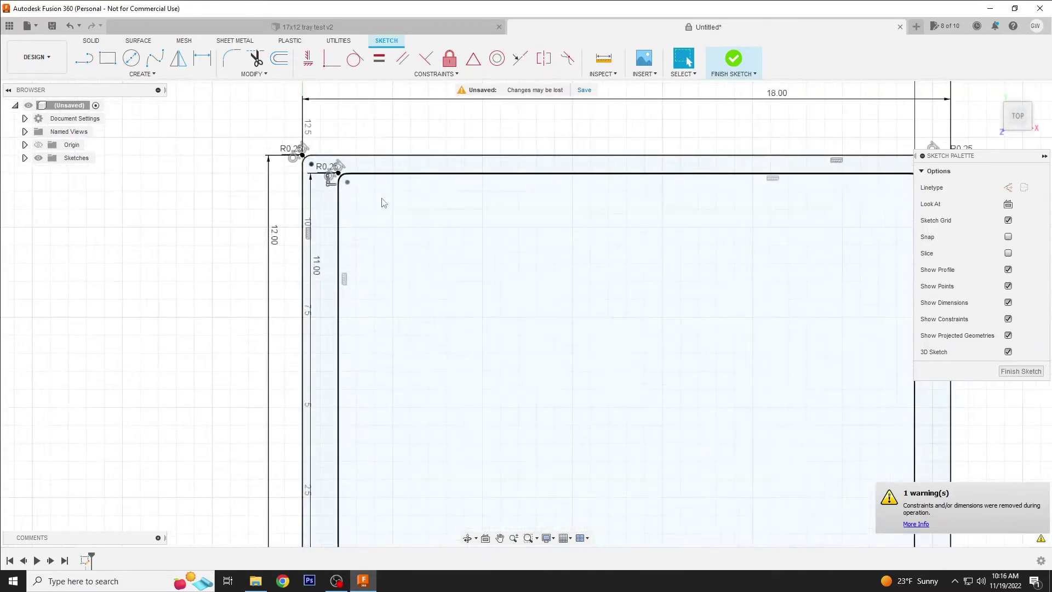
{"action": "scroll", "coordinate": [416, 216], "scroll_direction": "down", "scroll_amount": 2}
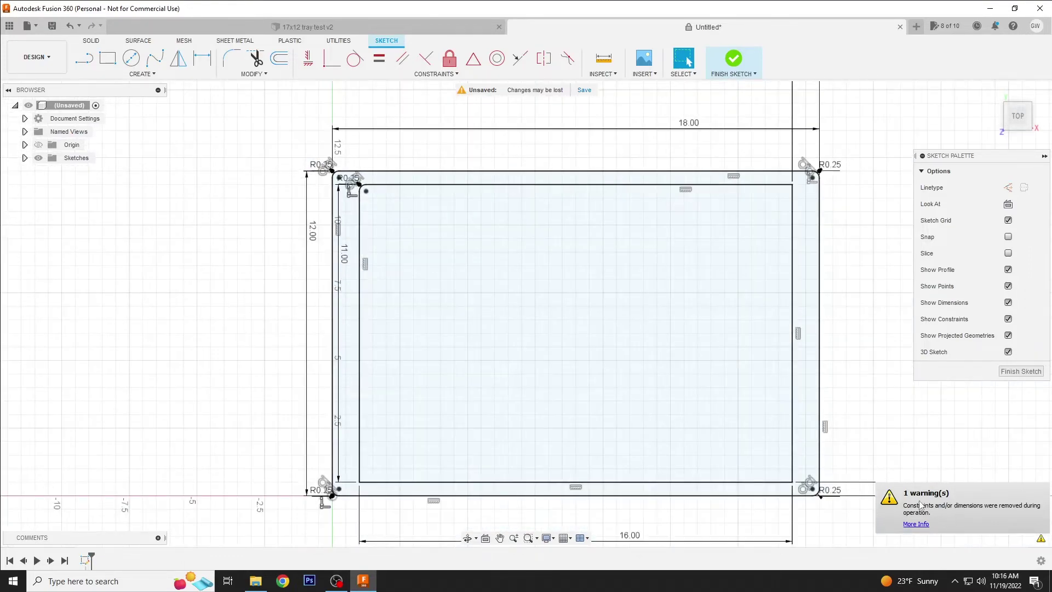
{"action": "mouse_move", "coordinate": [878, 394]}
{"action": "middle_mouse_down"}
{"action": "mouse_move", "coordinate": [798, 378]}
{"action": "mouse_move", "coordinate": [732, 383]}
{"action": "middle_mouse_up"}
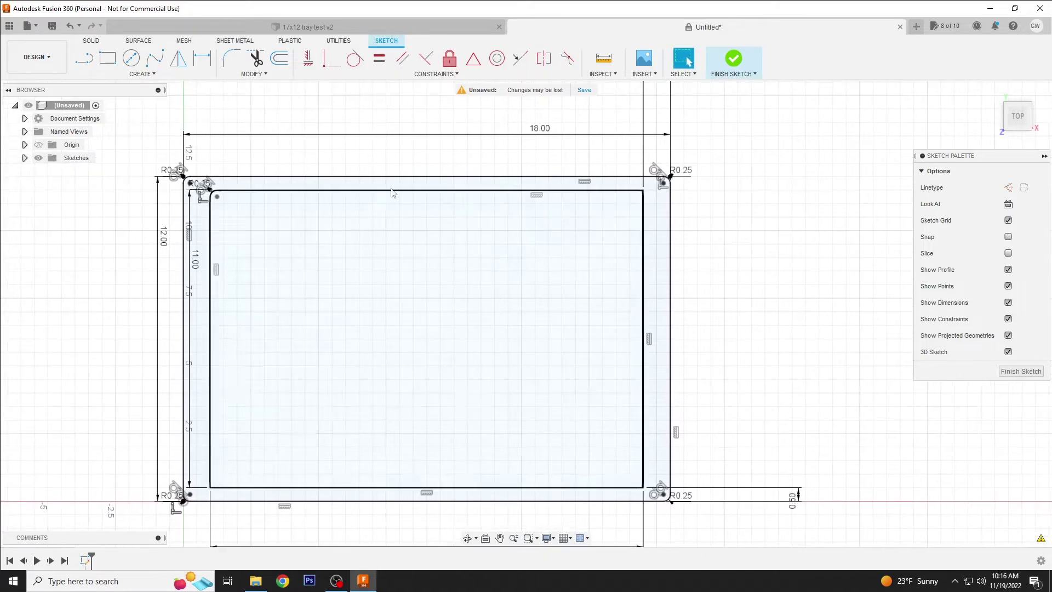
Fillet the inner rectangle's top-right corner at 0.25 in
{"action": "left_click", "coordinate": [233, 66]}
{"action": "left_click", "coordinate": [630, 191]}
{"action": "left_click", "coordinate": [644, 204]}
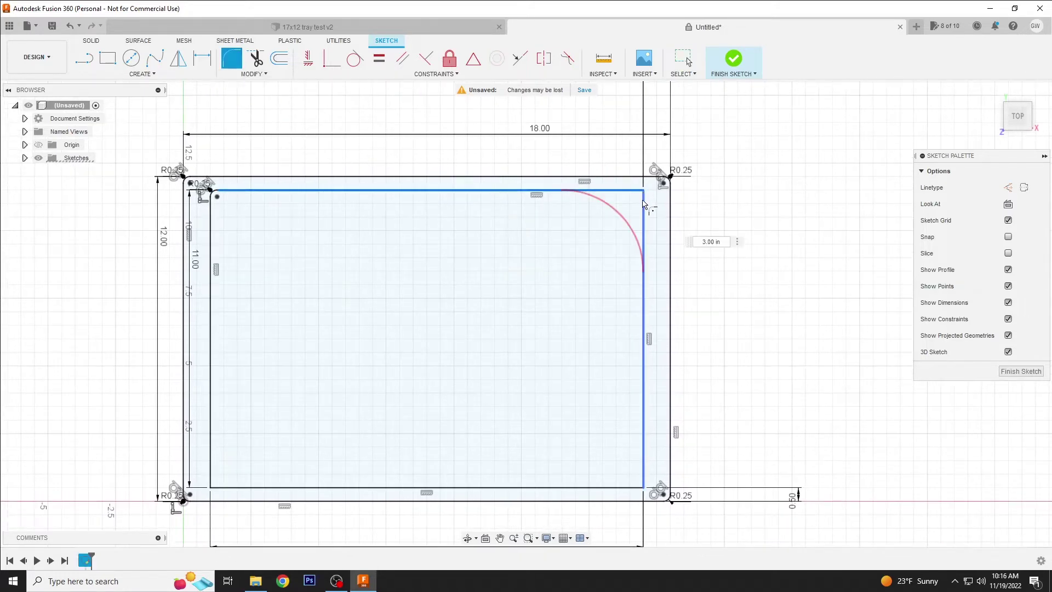
{"action": "key", "text": "Return"}
{"action": "type", "text": ".25"}
{"action": "key", "text": "Return"}
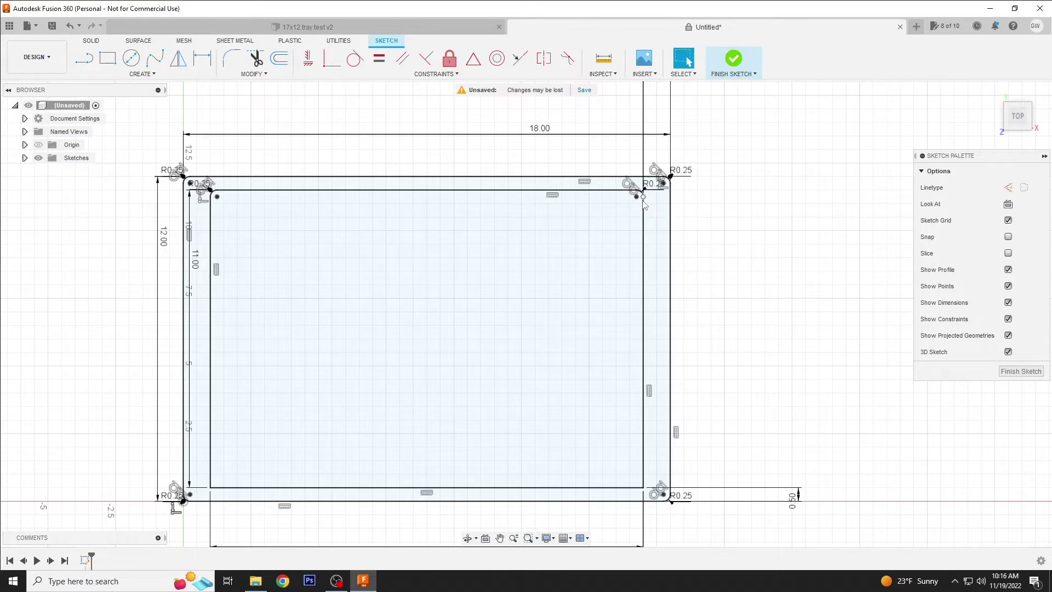
{"action": "key", "text": "Escape"}
Fillet the inner rectangle's bottom-right corner at 0.25 in
{"action": "left_click", "coordinate": [227, 60]}
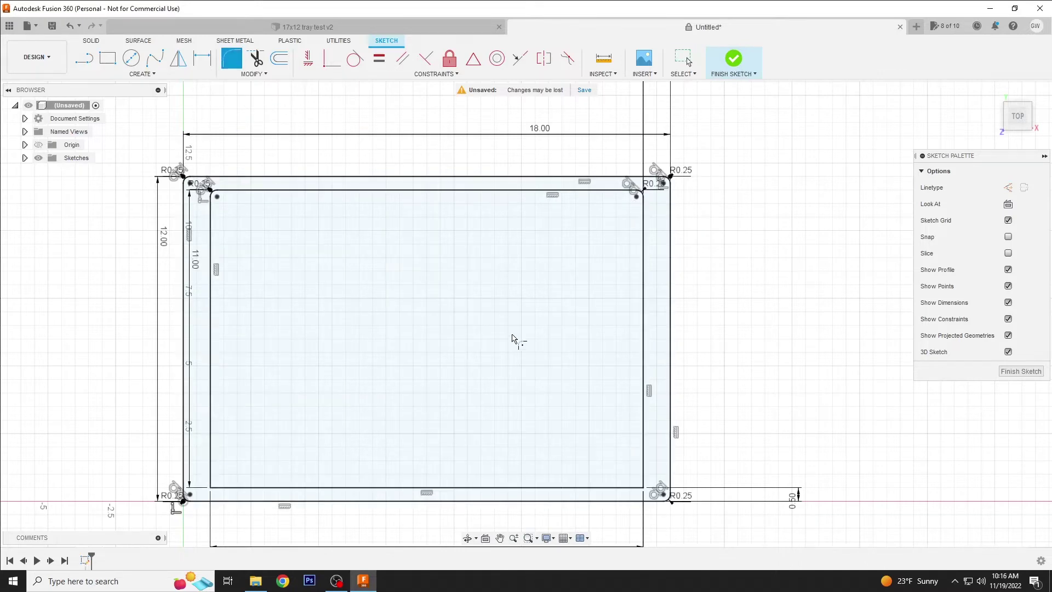
{"action": "left_click", "coordinate": [642, 487]}
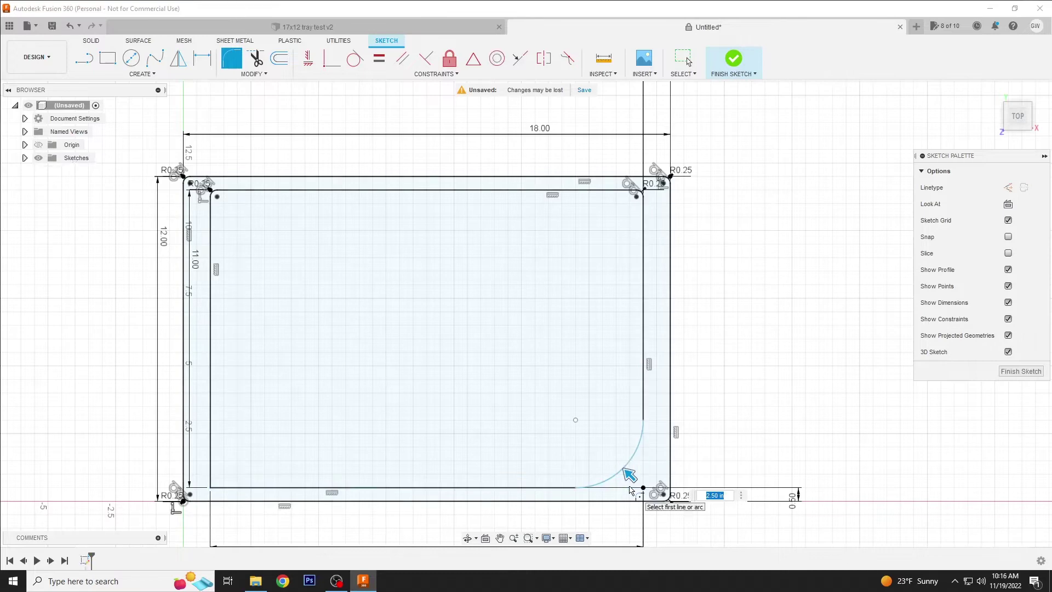
{"action": "type", "text": ".25"}
{"action": "key", "text": "Return"}
{"action": "key", "text": "Escape"}
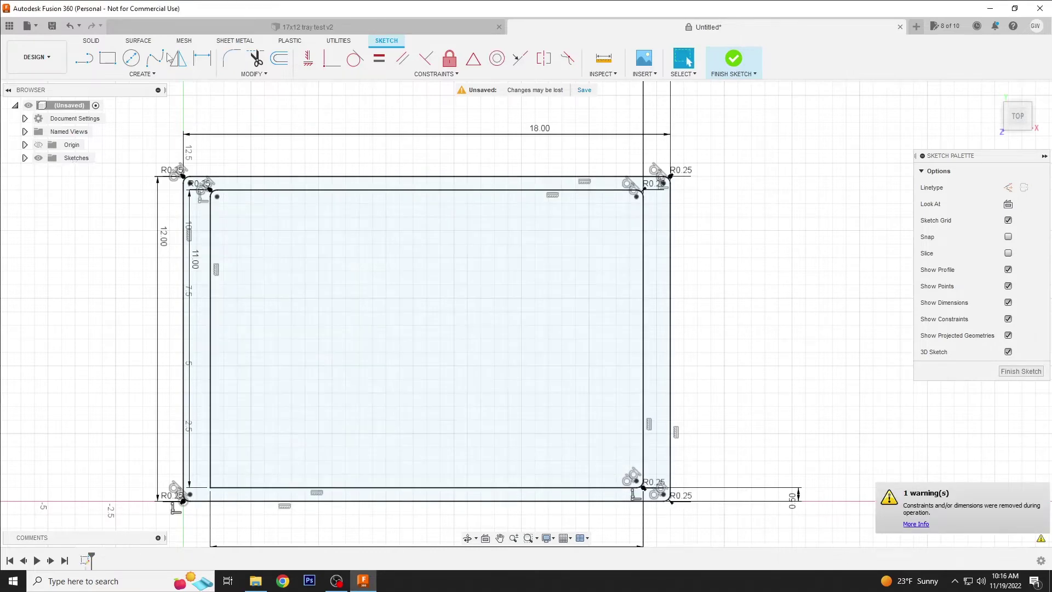
Fillet the inner rectangle's bottom-left corner at 0.25 in
{"action": "left_click", "coordinate": [231, 58]}
{"action": "left_click", "coordinate": [212, 486]}
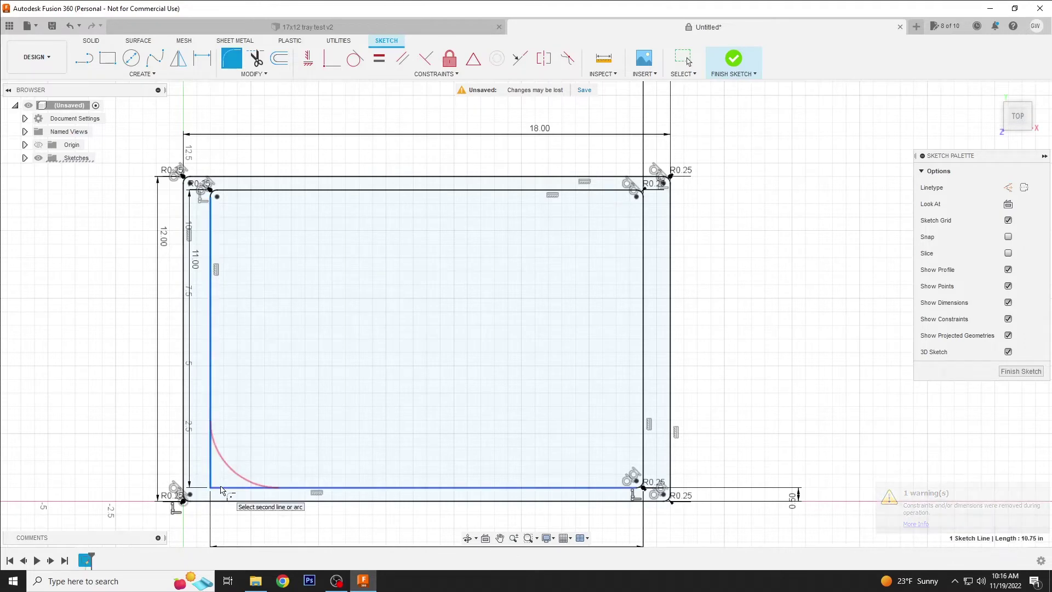
{"action": "key", "text": "BackSpace"}
{"action": "type", "text": ".25"}
{"action": "key", "text": "Return"}
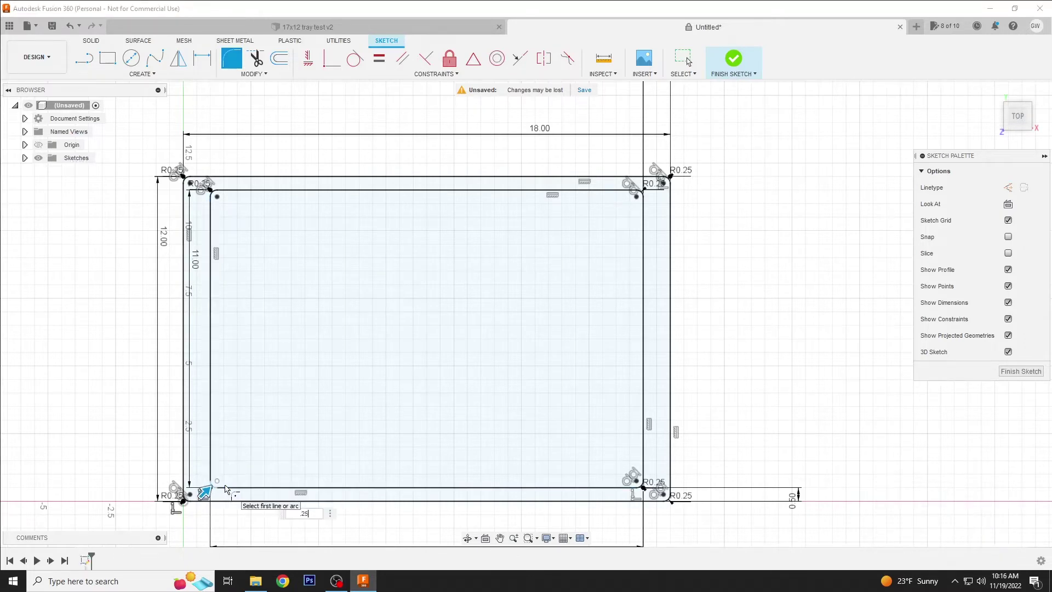
{"action": "scroll", "coordinate": [661, 361], "scroll_direction": "down", "scroll_amount": 2}
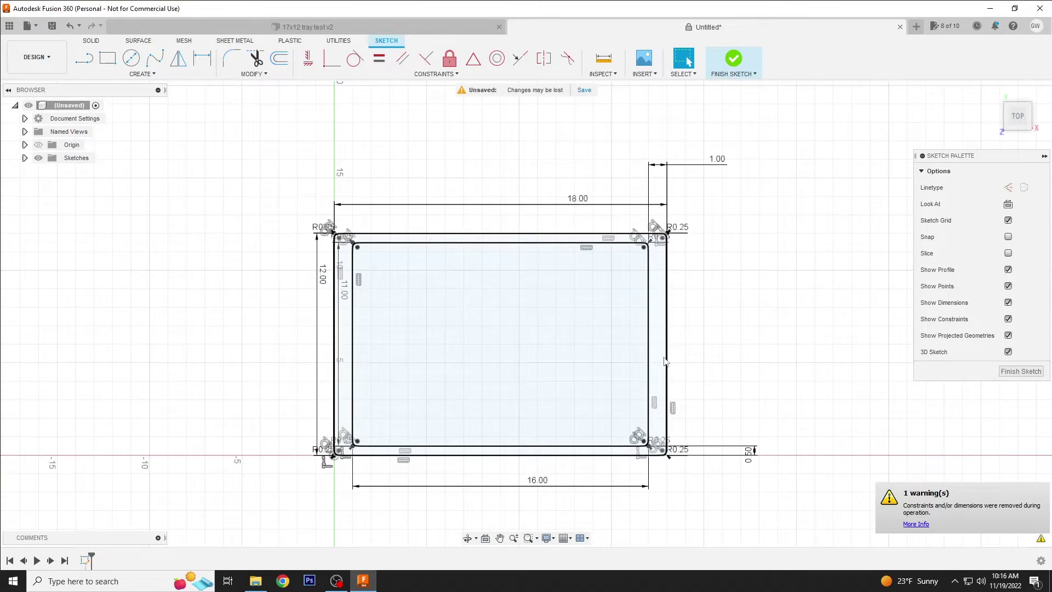
{"action": "scroll", "coordinate": [682, 364], "scroll_direction": "up", "scroll_amount": 2}
{"action": "middle_click_drag", "start_coordinate": [732, 382], "coordinate": [864, 376]}
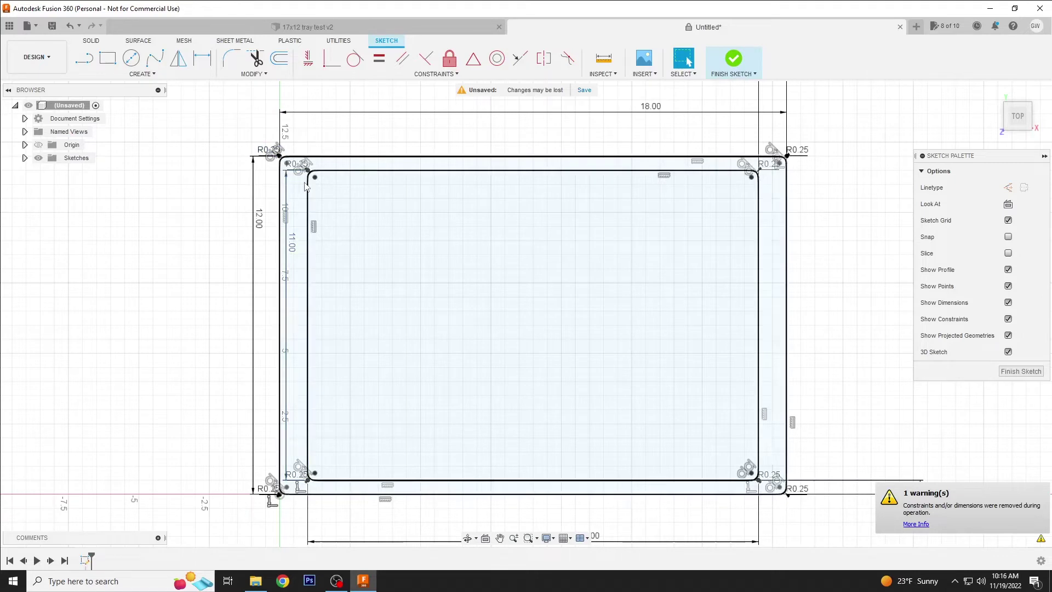
Finish the sketch, leaving both rounded rectangles as a closed profile
{"action": "left_click", "coordinate": [229, 58]}
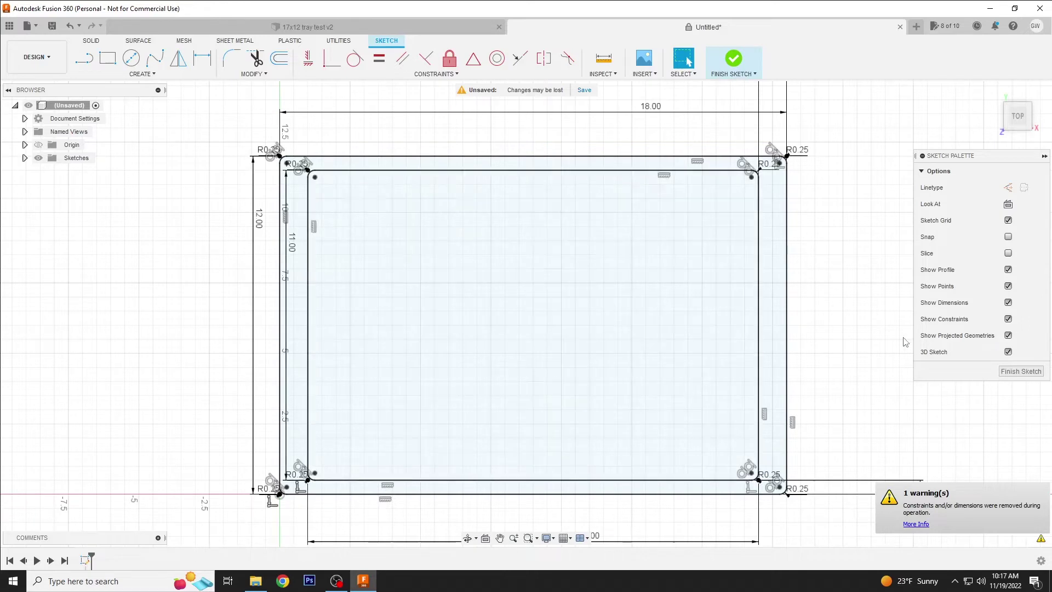
{"action": "left_click", "coordinate": [1004, 373]}
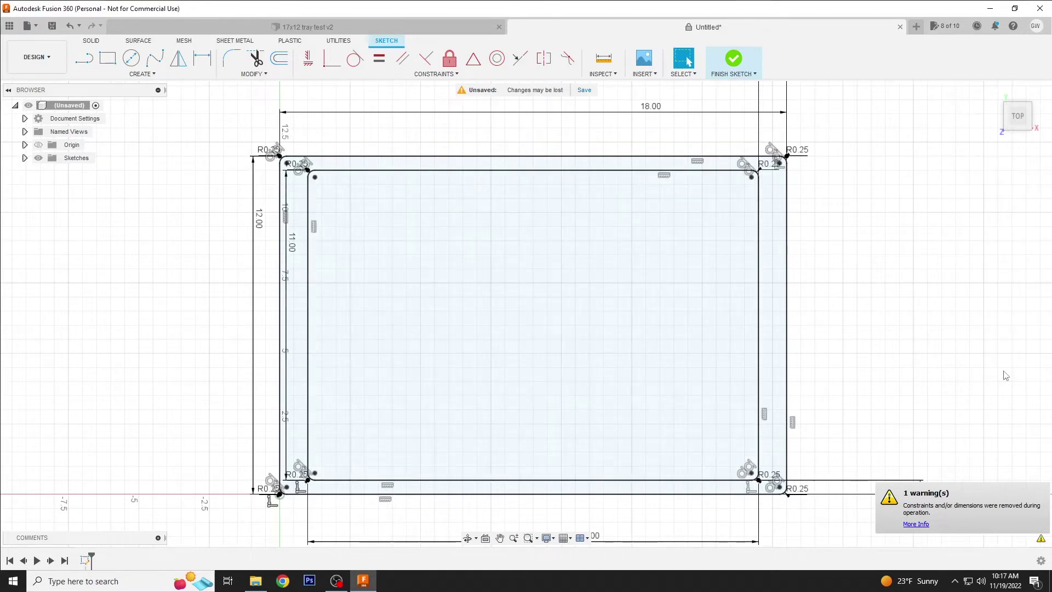
{"action": "left_click", "coordinate": [1013, 128]}
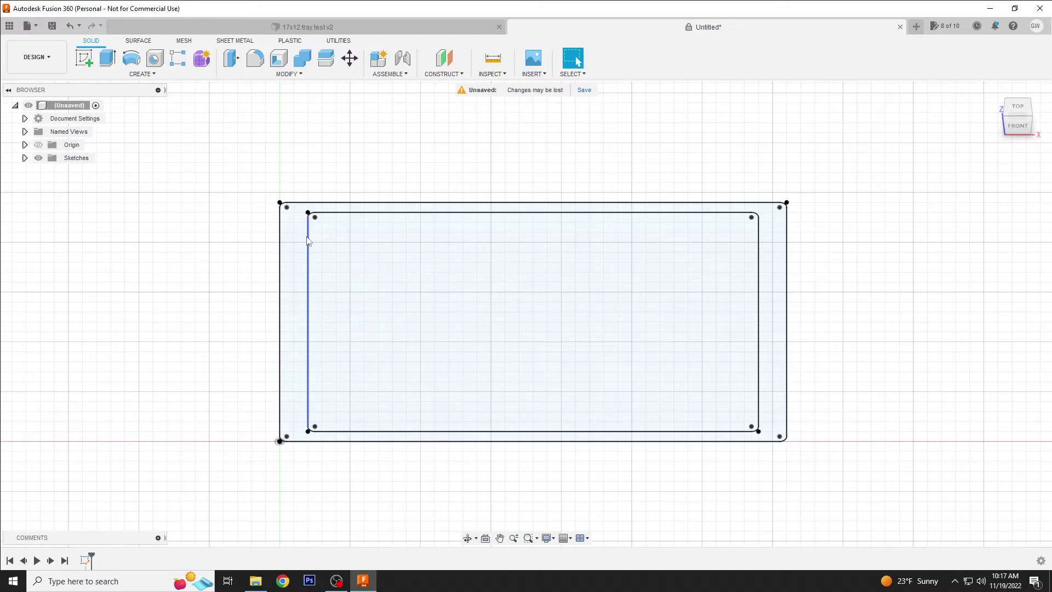
Extrude the ring between the two rounded rectangles 1 in as a new body
{"action": "left_click", "coordinate": [1014, 133]}
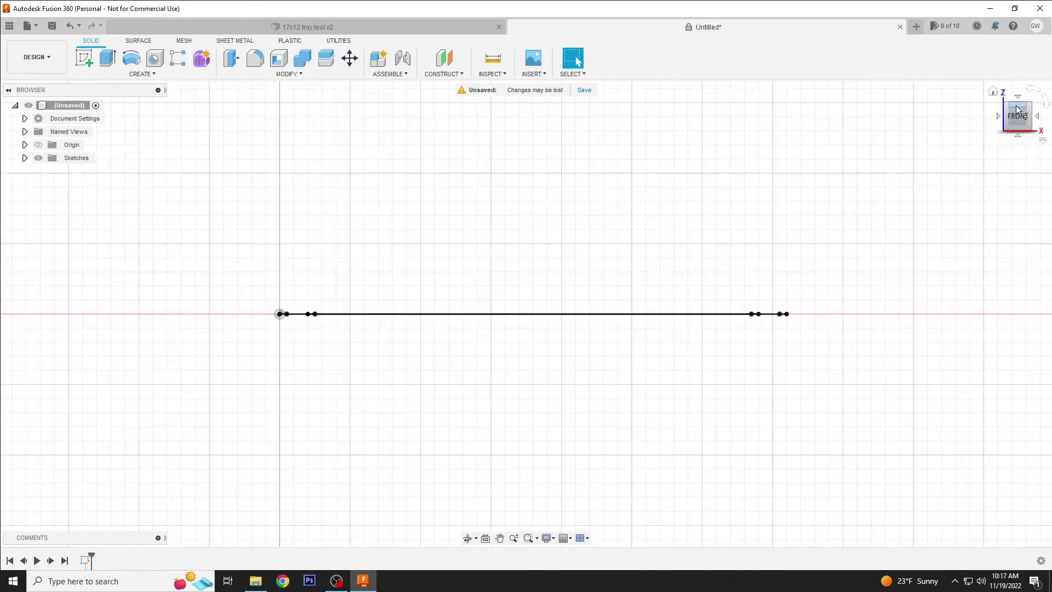
{"action": "left_click", "coordinate": [1017, 109]}
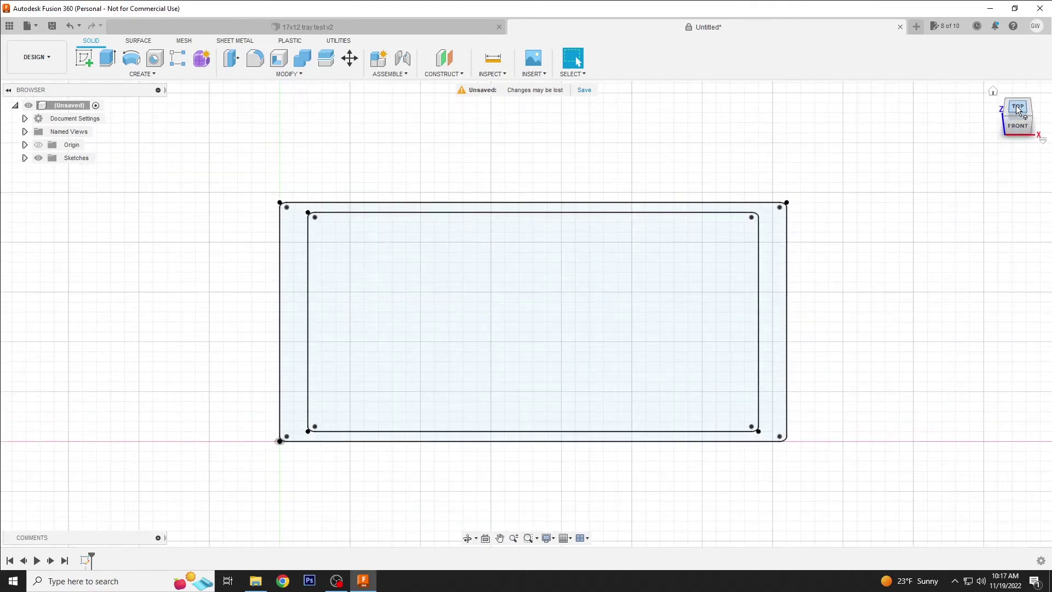
{"action": "left_click", "coordinate": [294, 315]}
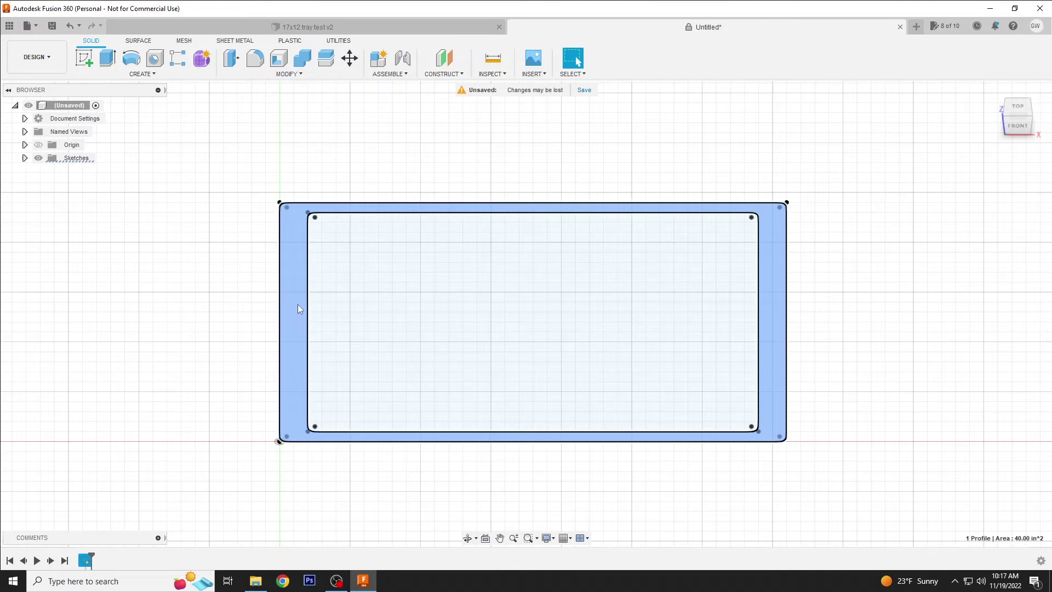
{"action": "left_click", "coordinate": [107, 60]}
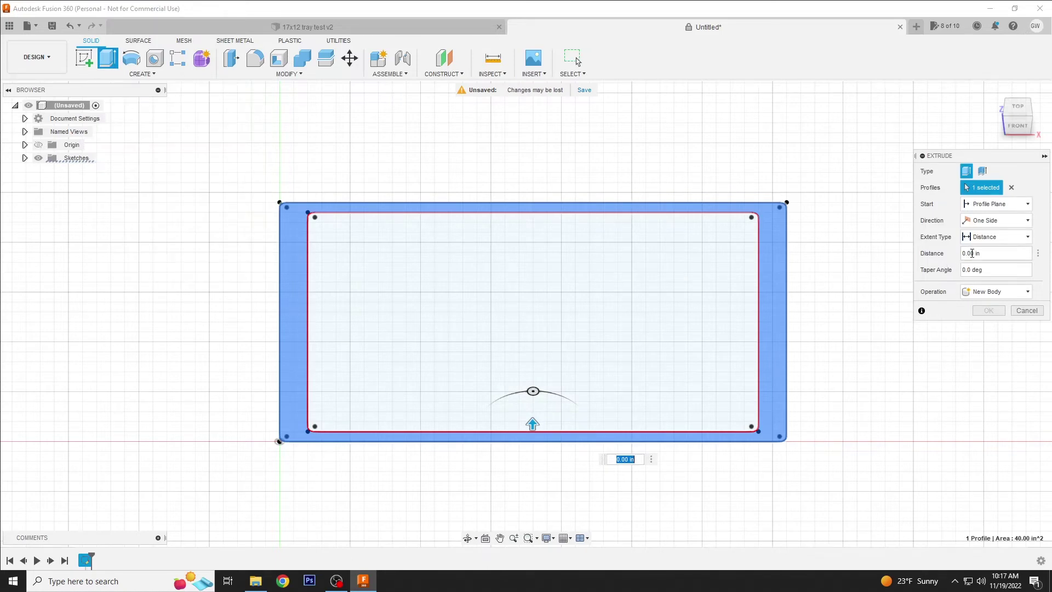
{"action": "left_click", "coordinate": [971, 253]}
{"action": "type", "text": "1"}
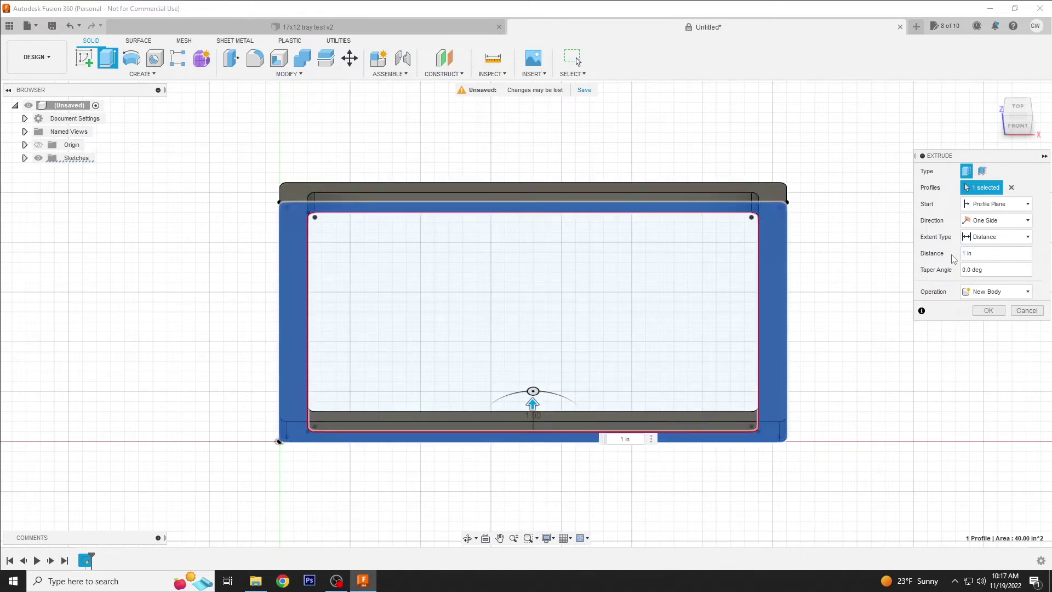
{"action": "left_click", "coordinate": [988, 310]}
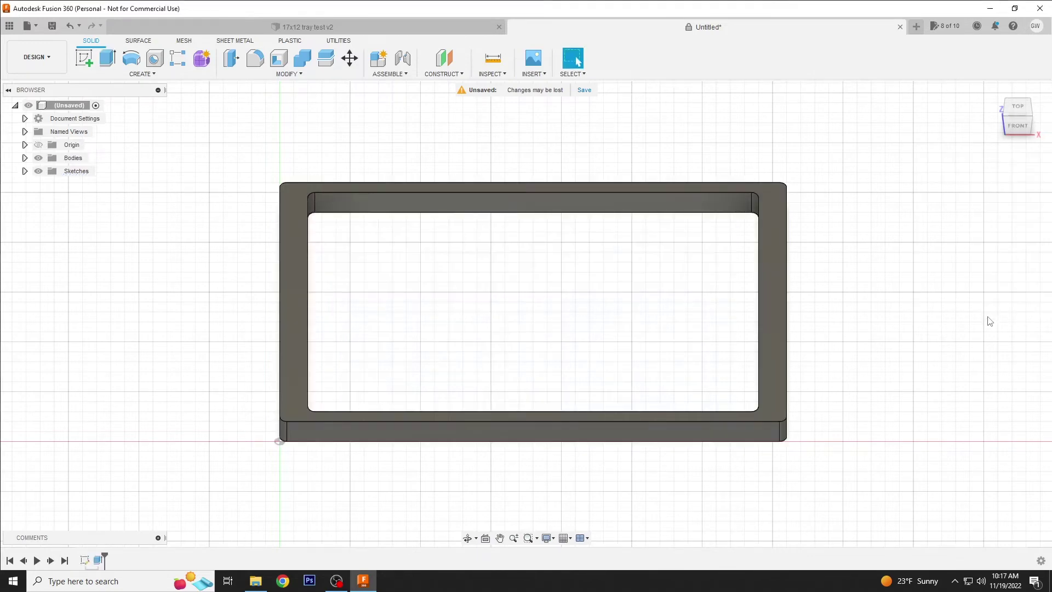
{"action": "left_click", "coordinate": [1019, 113]}
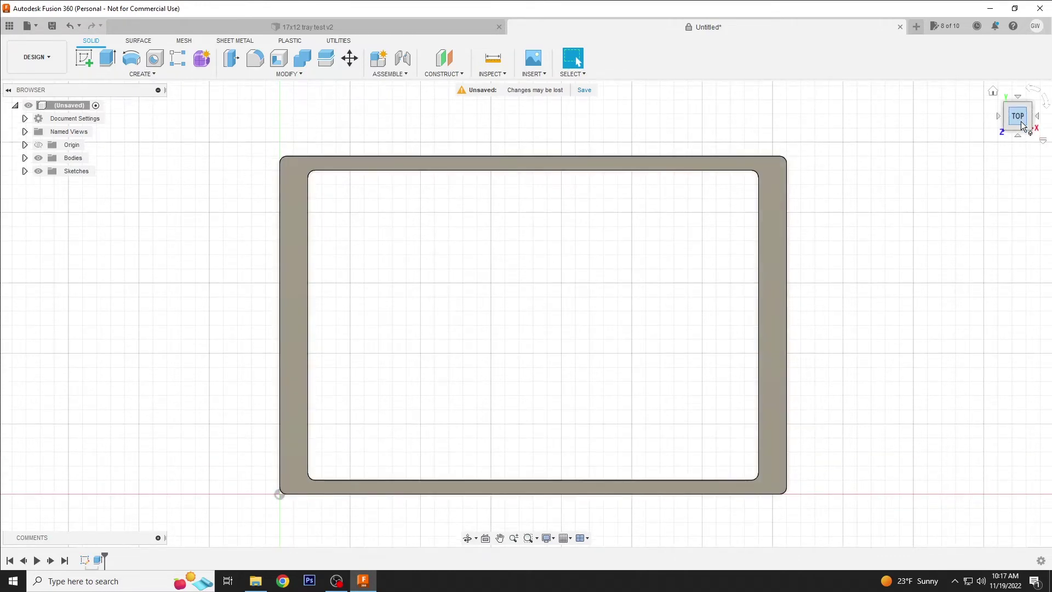
Tilt to an angled top-front view and make Sketch1 visible again
{"action": "left_click", "coordinate": [1021, 127]}
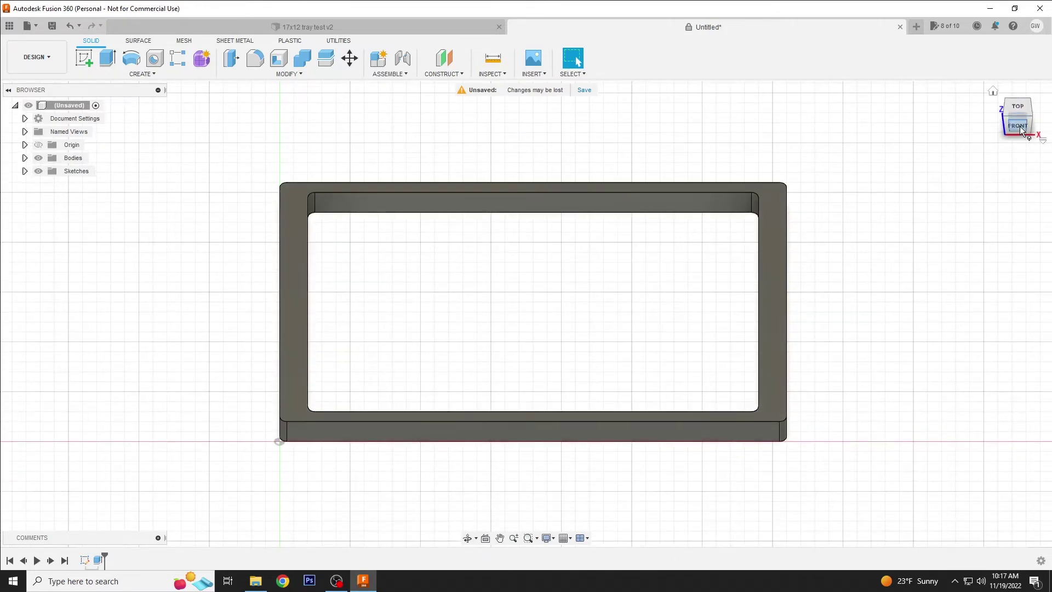
{"action": "left_click", "coordinate": [24, 171]}
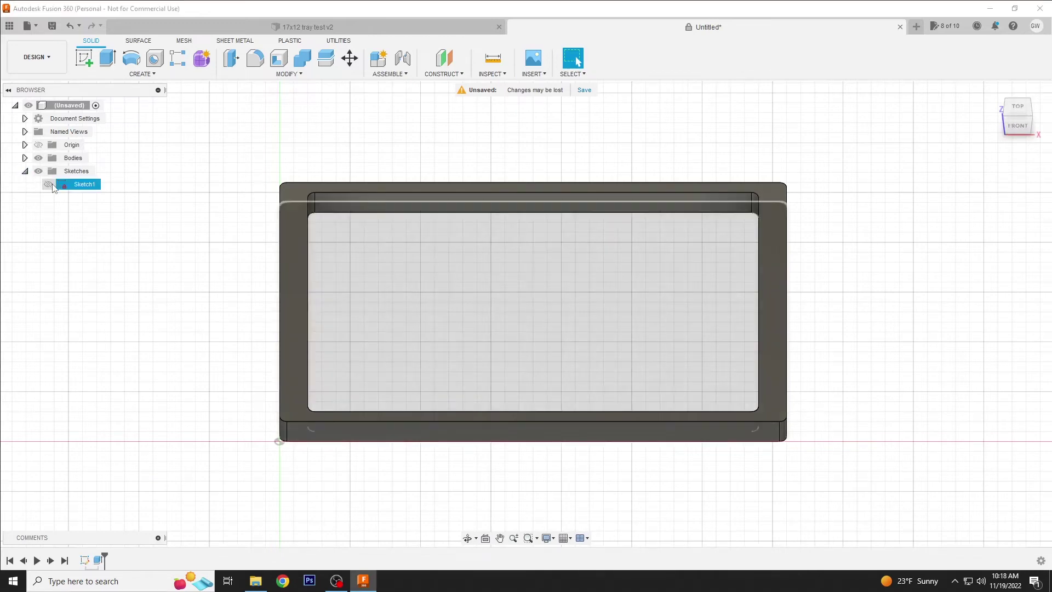
{"action": "left_click", "coordinate": [48, 185]}
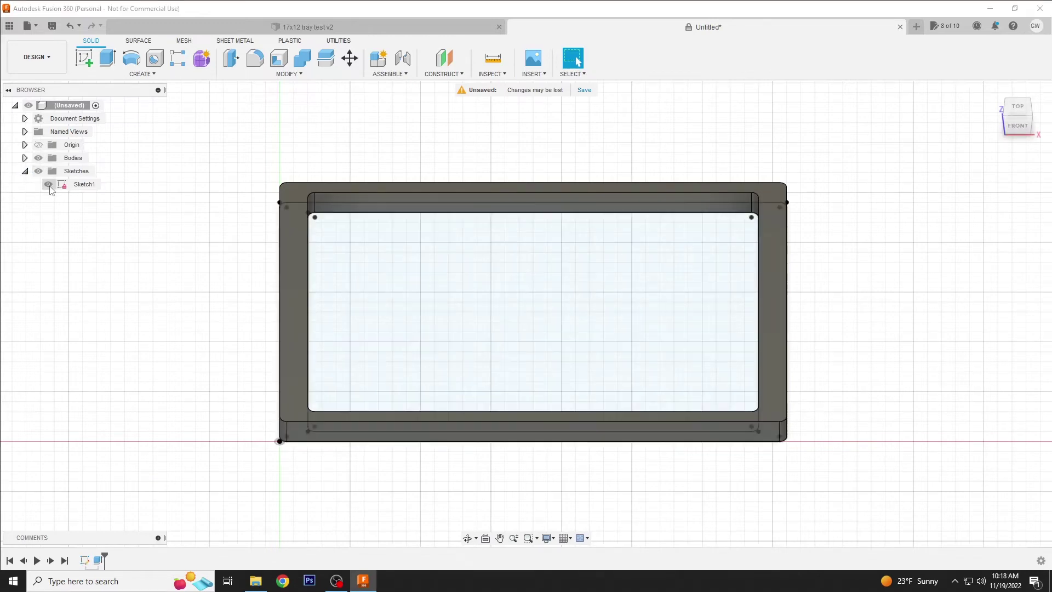
Extrude Sketch1's inner rectangle 0.125 in, joined to the tray, as its floor
{"action": "left_click", "coordinate": [392, 295]}
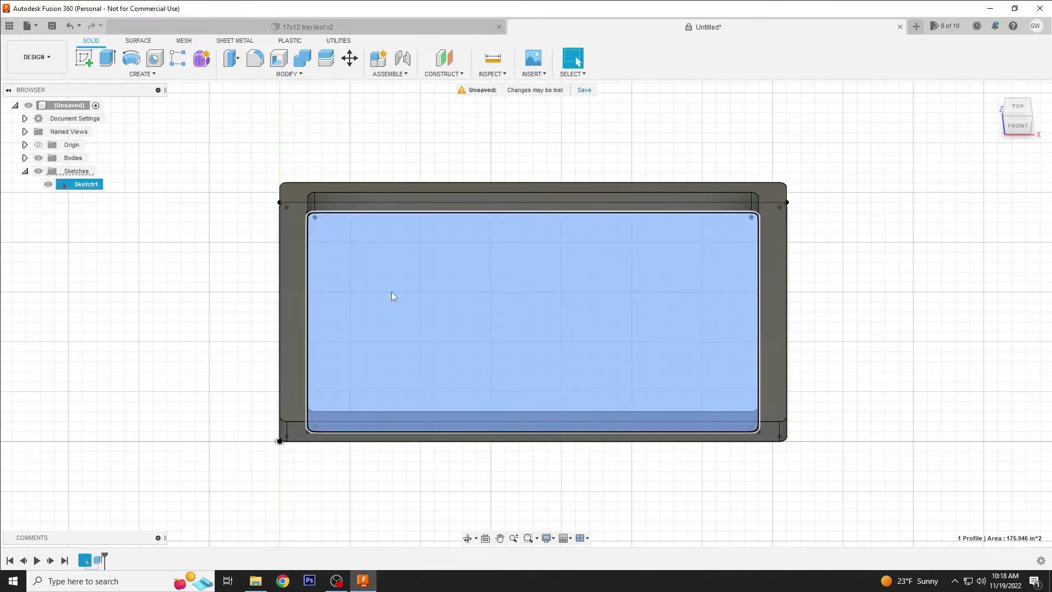
{"action": "left_click", "coordinate": [108, 58]}
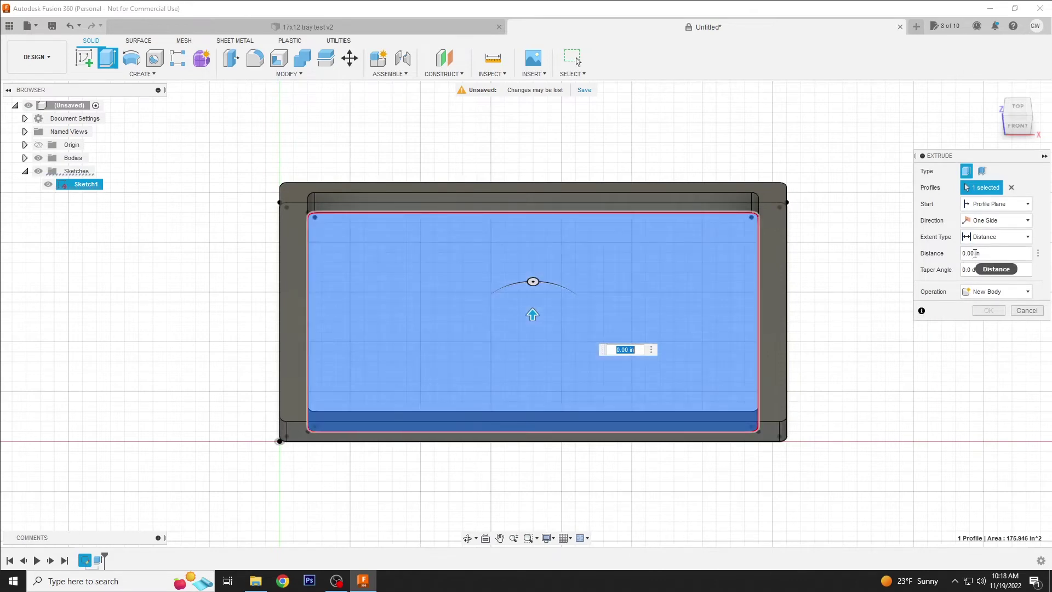
{"action": "left_click", "coordinate": [971, 253]}
{"action": "type", "text": "0.125"}
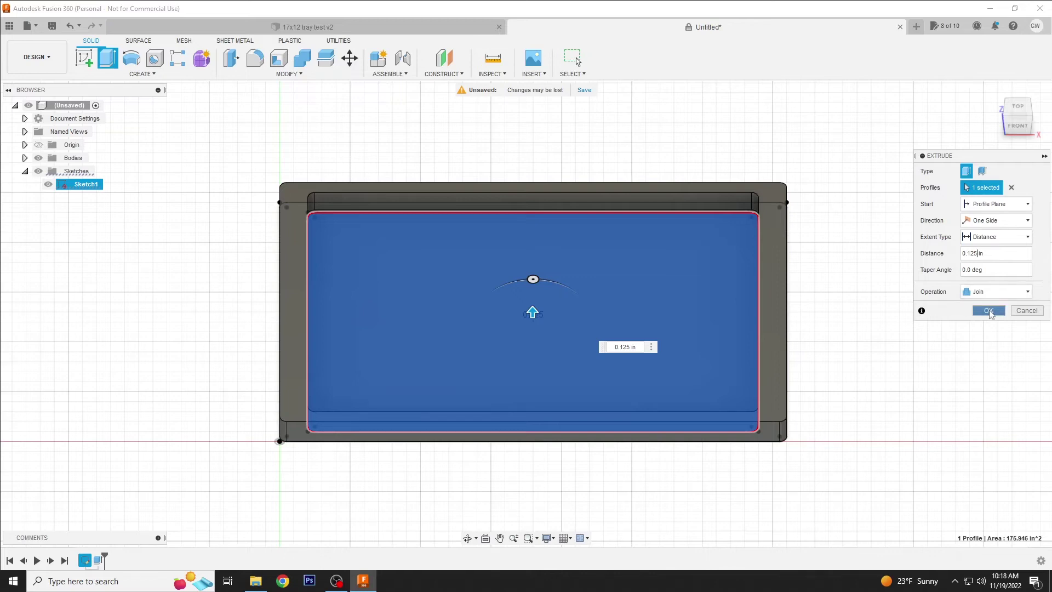
{"action": "left_click", "coordinate": [989, 311]}
Hide Sketch1 and check the solid tray from the top and an angled top-front view
{"action": "scroll", "coordinate": [613, 331], "scroll_direction": "up", "scroll_amount": 3}
{"action": "scroll", "coordinate": [651, 331], "scroll_direction": "down", "scroll_amount": 1}
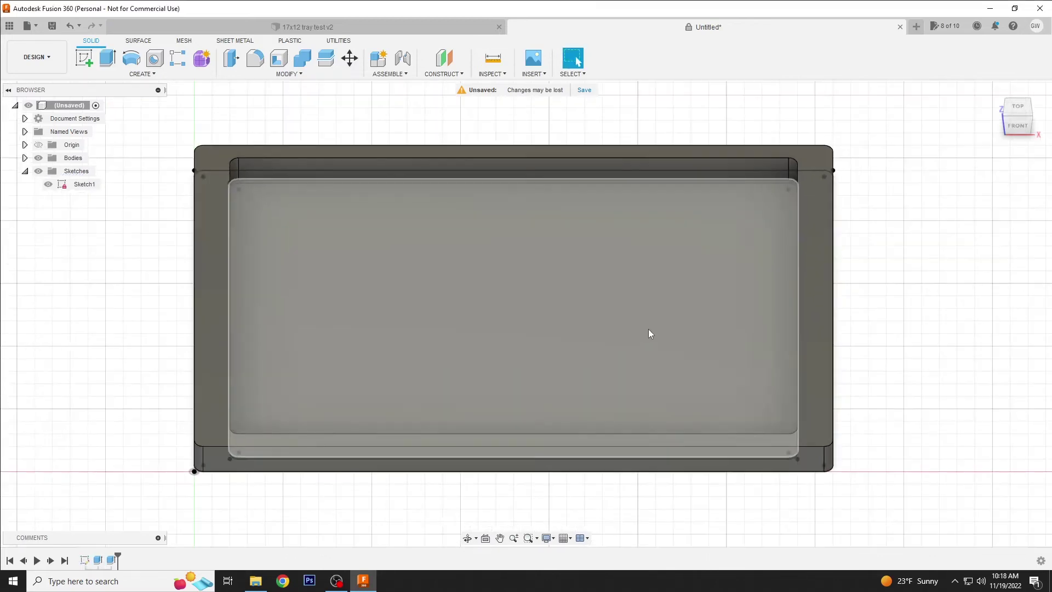
{"action": "left_click", "coordinate": [48, 185]}
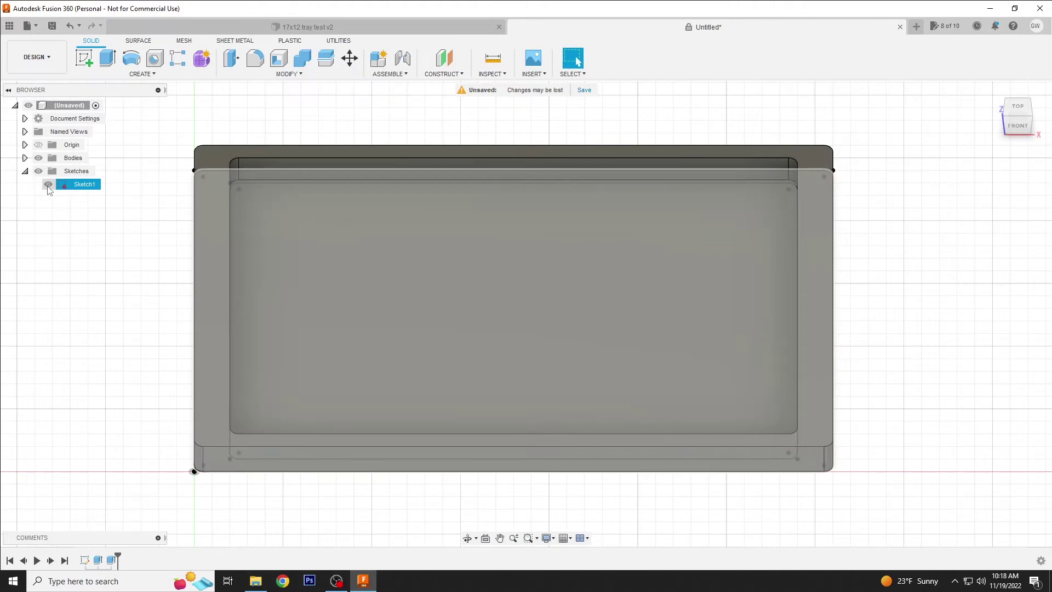
{"action": "left_click", "coordinate": [48, 185]}
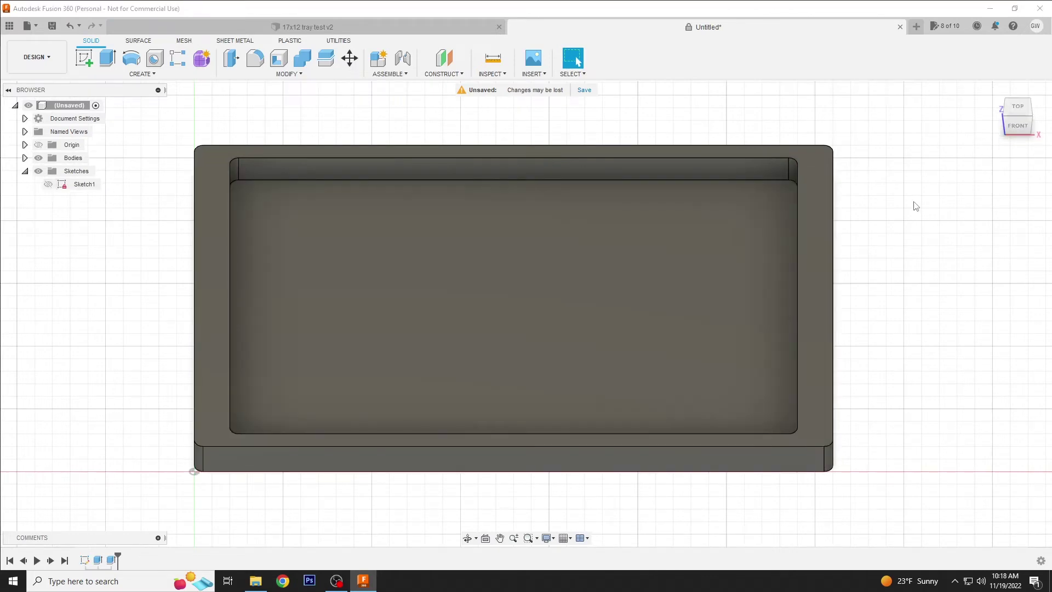
{"action": "left_click", "coordinate": [1018, 108]}
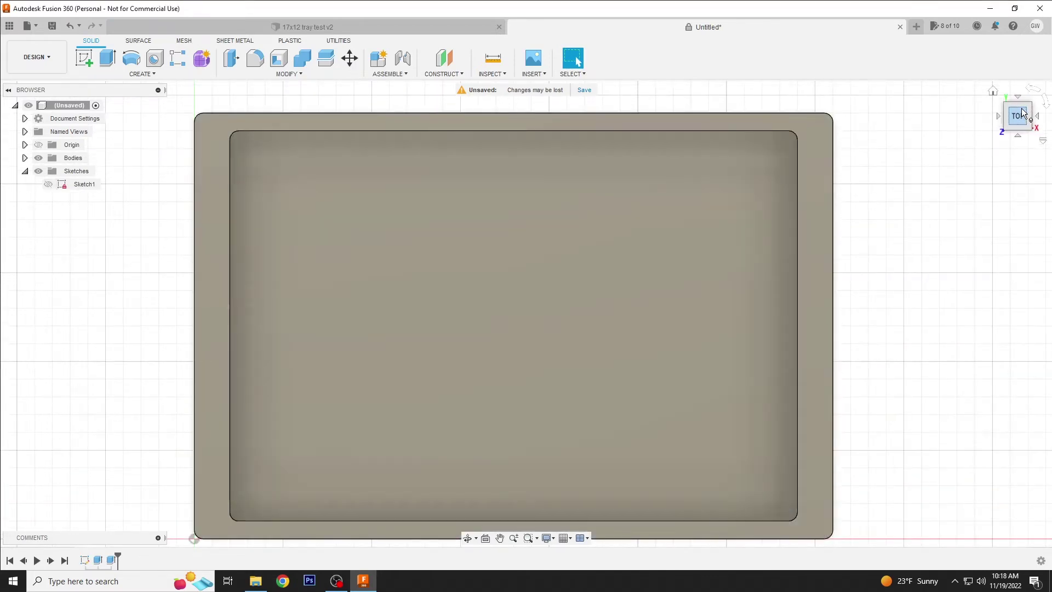
{"action": "left_click", "coordinate": [1020, 132]}
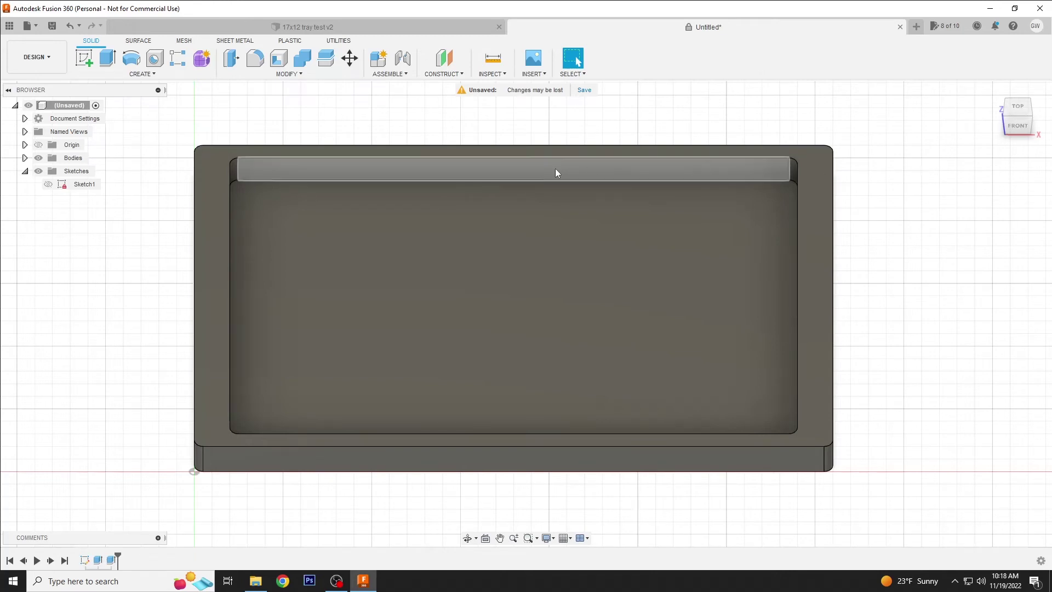
{"action": "left_click", "coordinate": [285, 74]}
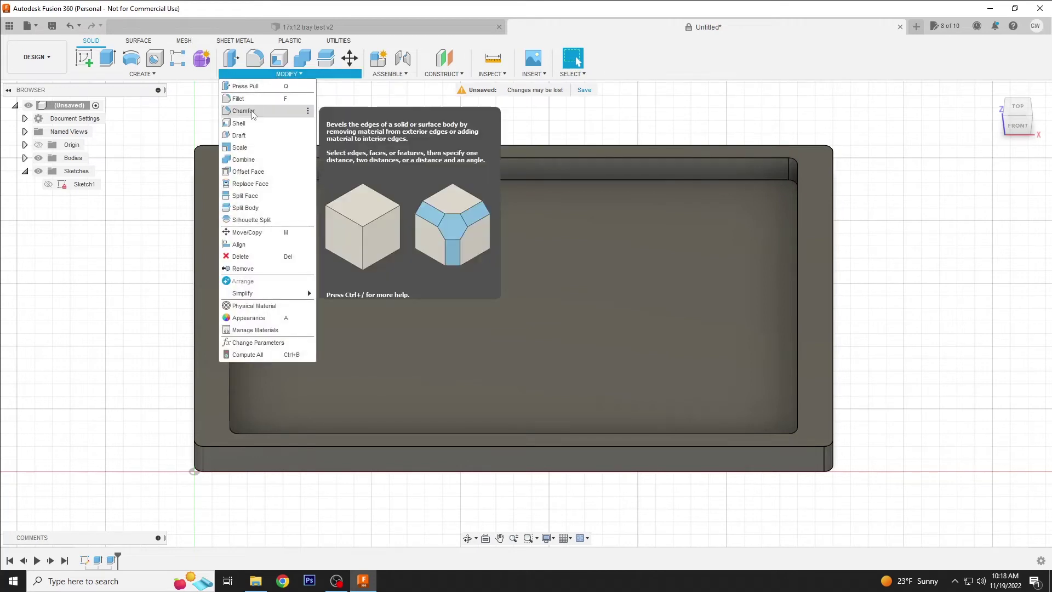
Chamfer the tray's inner top rim edges by 0.125 in
{"action": "left_click", "coordinate": [243, 111]}
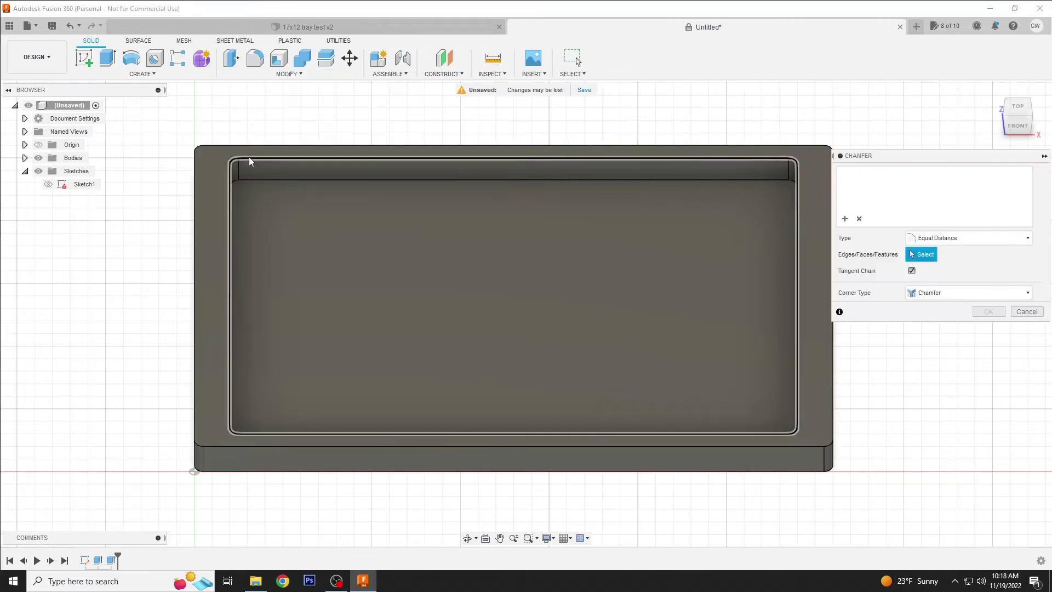
{"action": "left_click", "coordinate": [274, 75]}
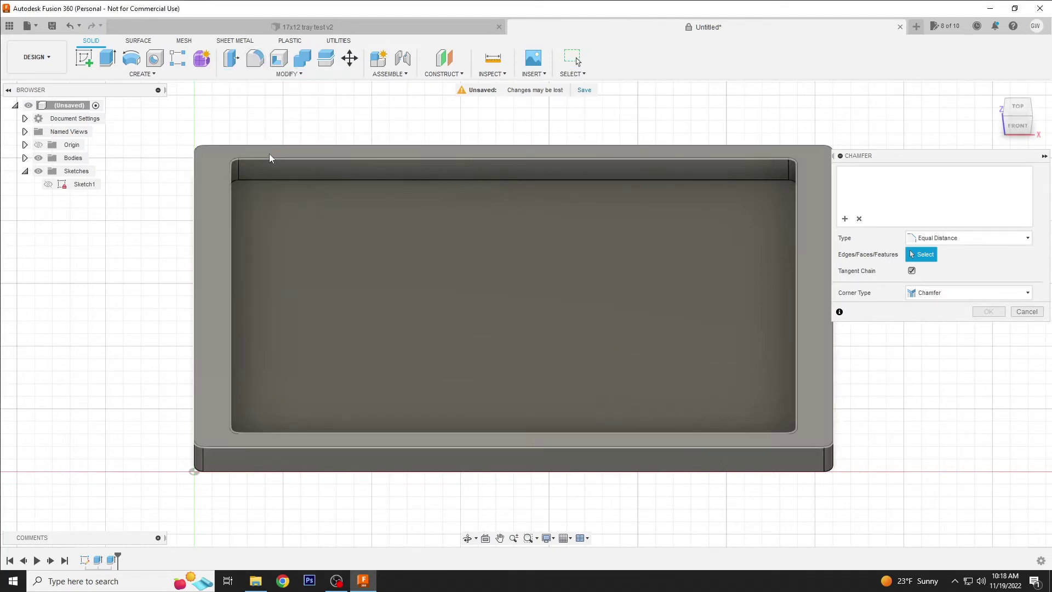
{"action": "left_click", "coordinate": [268, 162]}
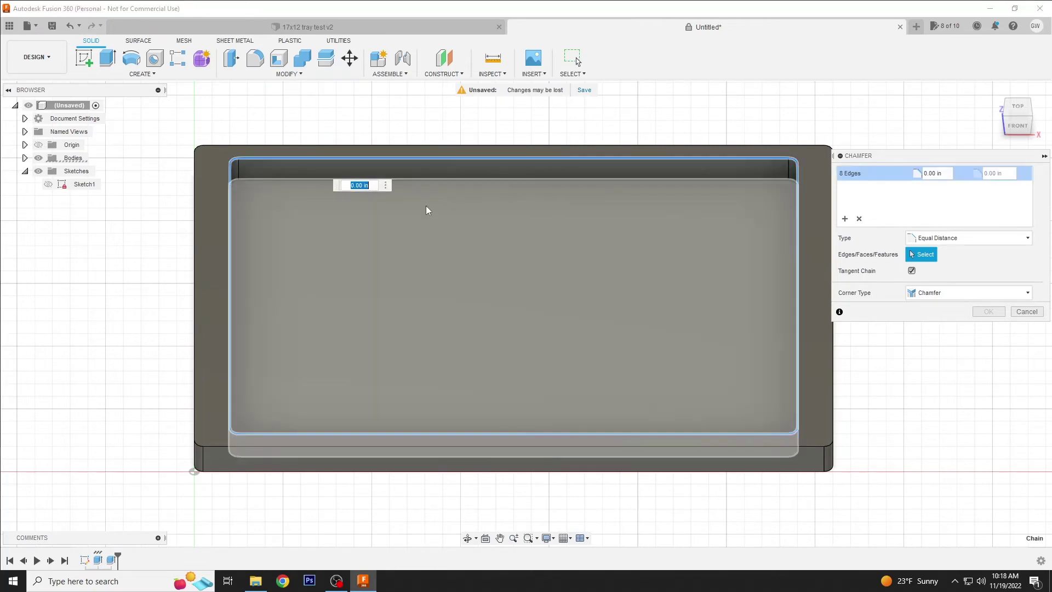
{"action": "key", "text": "BackSpace"}
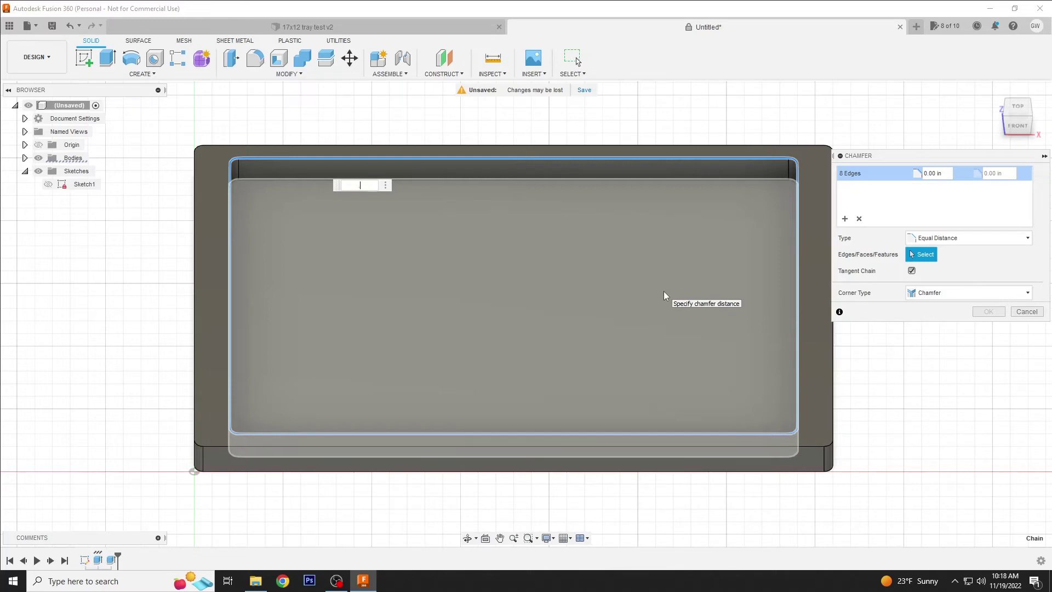
{"action": "type", "text": ".125"}
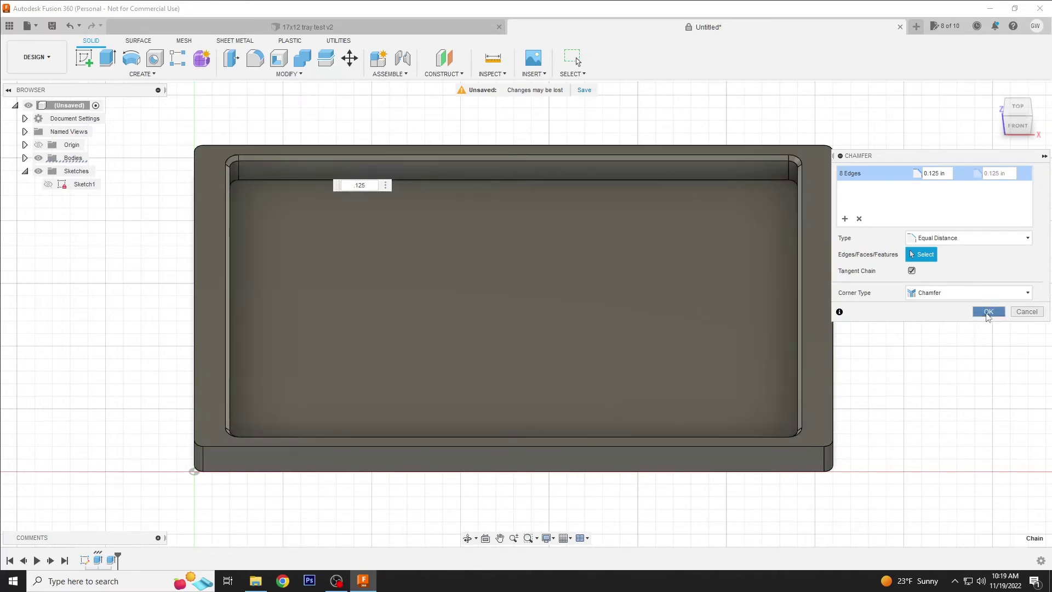
{"action": "left_click", "coordinate": [988, 311]}
Orbit and fit the view to inspect the chamfered tray from 3-D and top-down angles
{"action": "scroll", "coordinate": [867, 307], "scroll_direction": "down", "scroll_amount": 3}
{"action": "scroll", "coordinate": [867, 307], "scroll_direction": "up", "scroll_amount": 4}
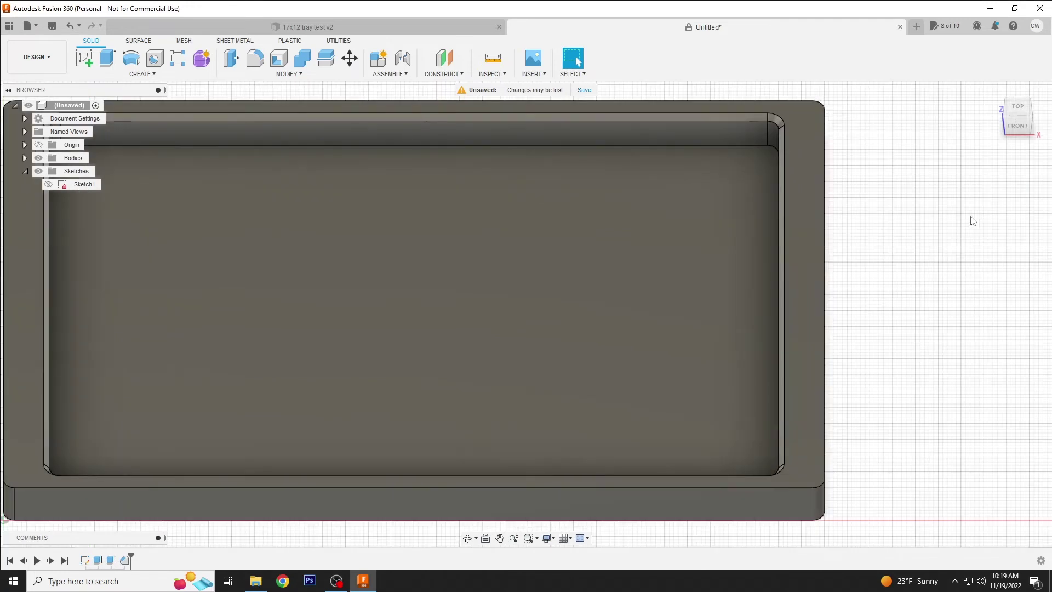
{"action": "middle_click_drag", "start_coordinate": [870, 277], "coordinate": [867, 241], "text": "shift"}
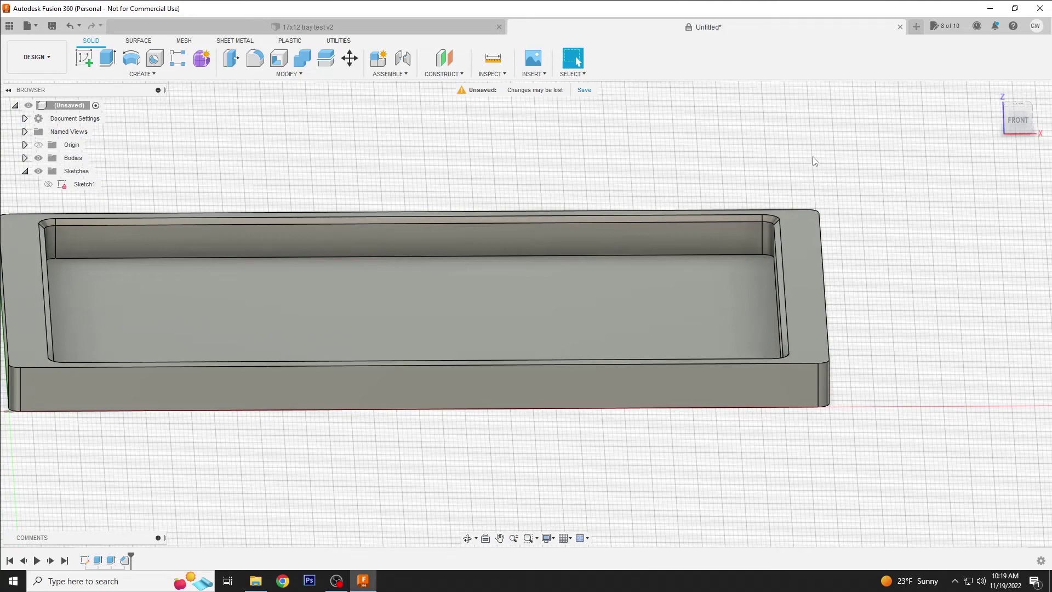
{"action": "key", "text": "F6"}
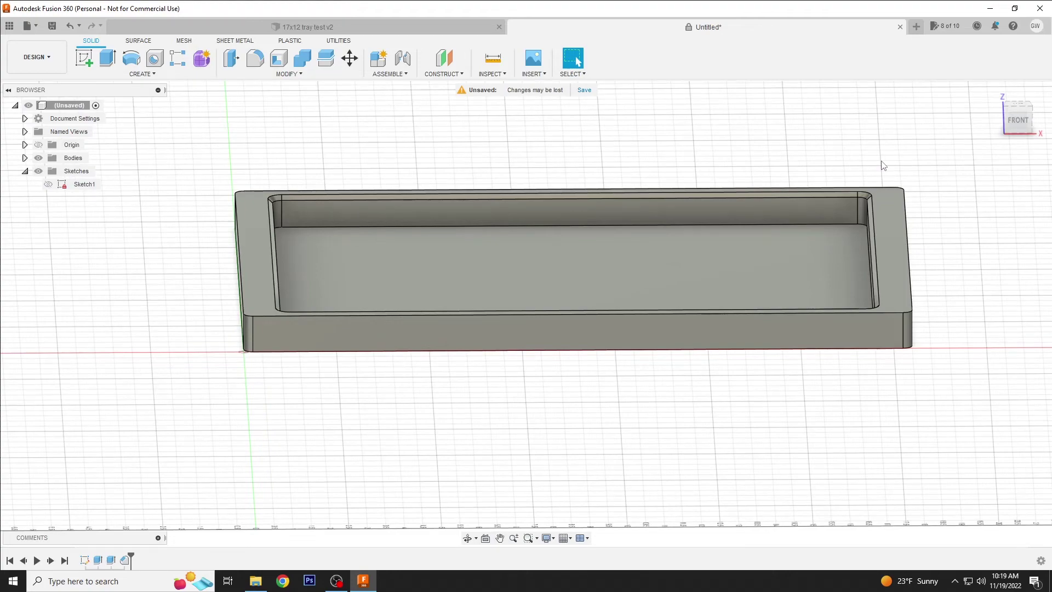
{"action": "middle_click_drag", "start_coordinate": [944, 175], "coordinate": [943, 201], "text": "shift"}
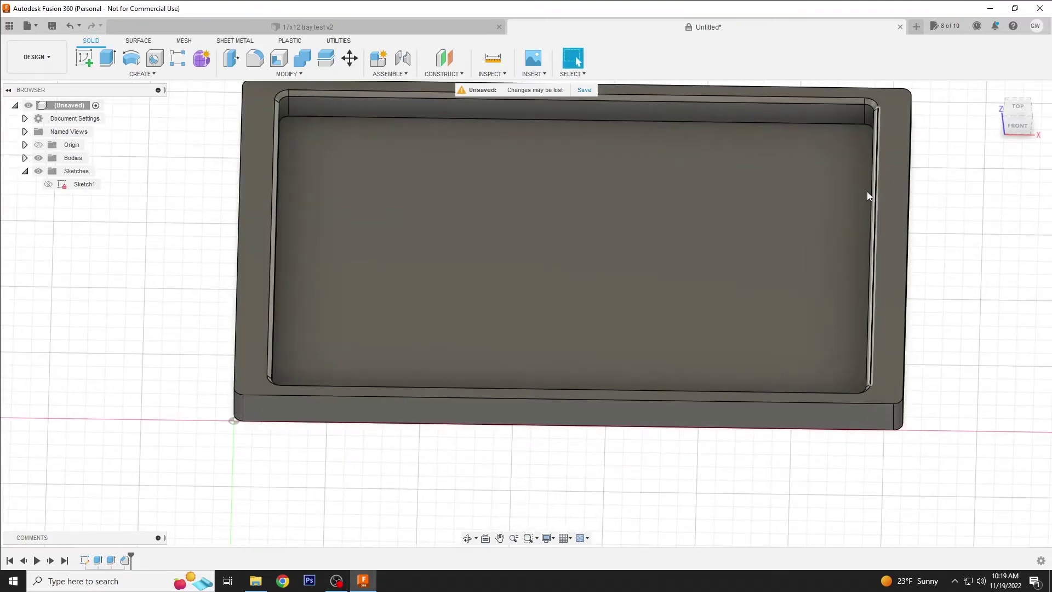
{"action": "left_click", "coordinate": [296, 78]}
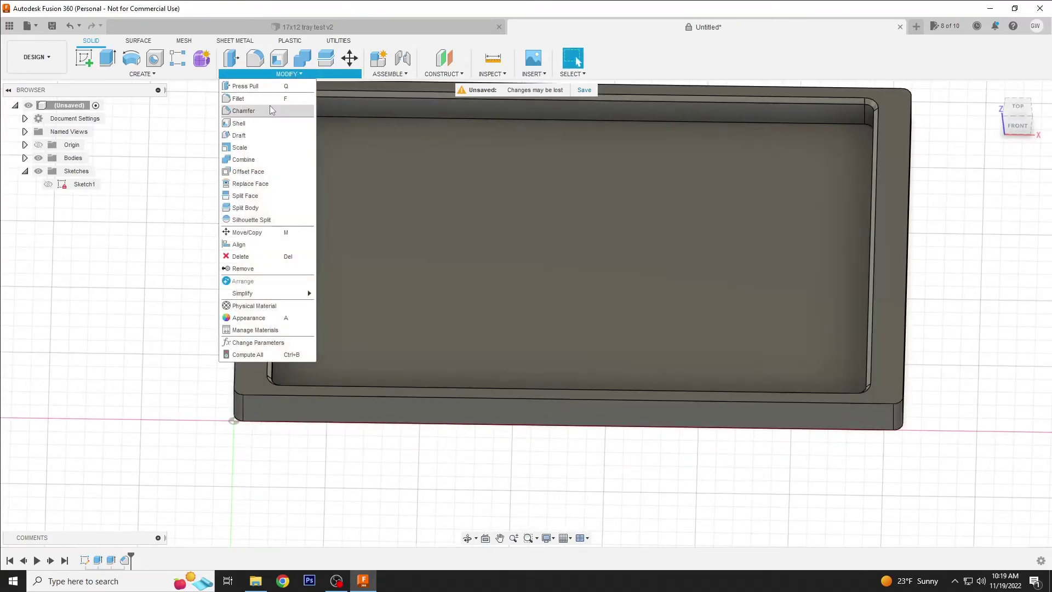
{"action": "left_click", "coordinate": [269, 110]}
{"action": "left_click", "coordinate": [233, 346]}
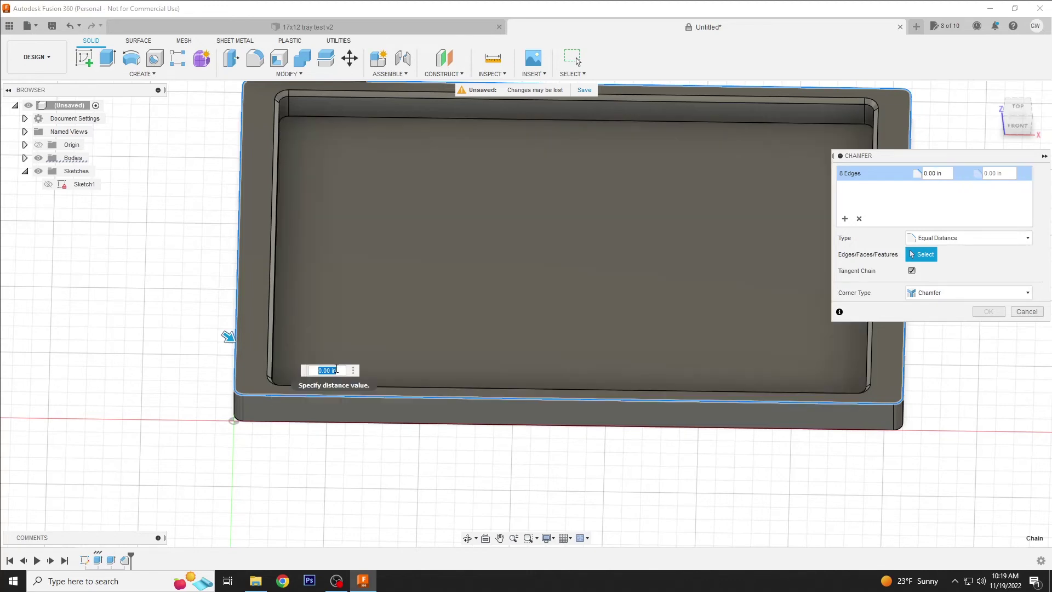
{"action": "key", "text": "BackSpace"}
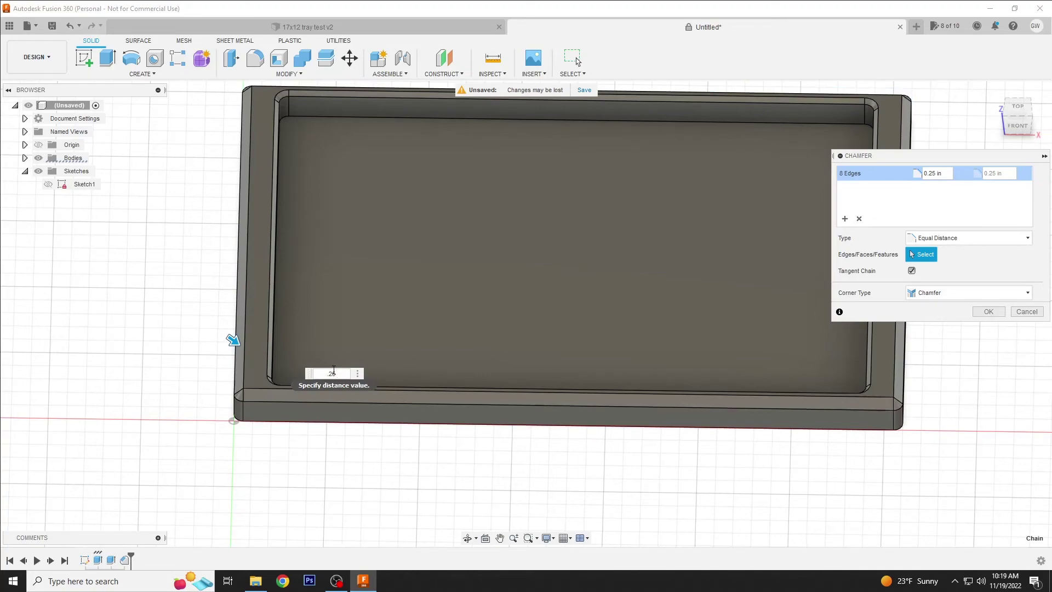
{"action": "key", "text": "Return"}
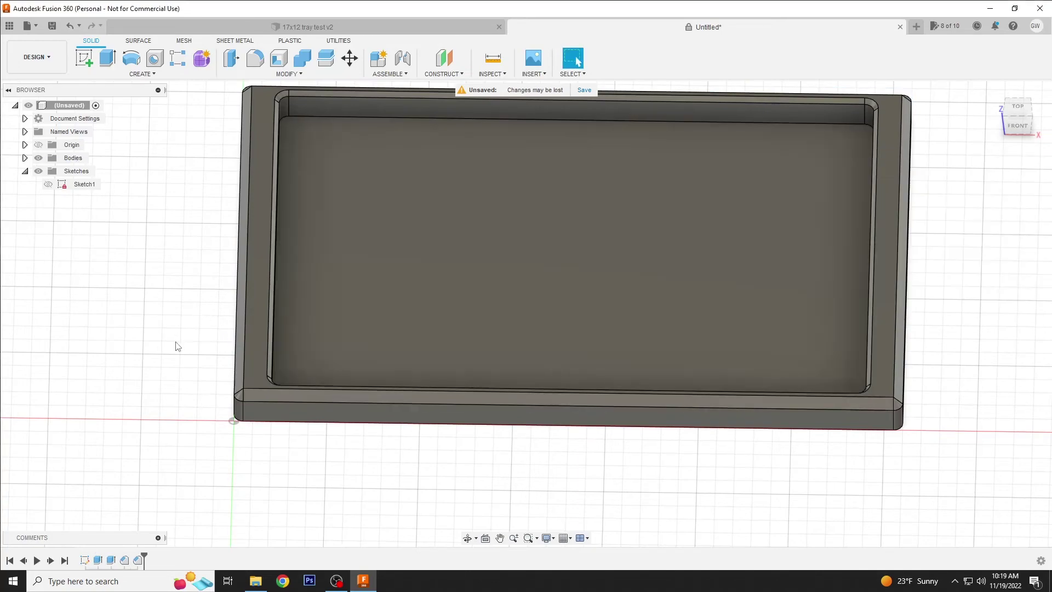
{"action": "middle_click_drag", "start_coordinate": [168, 351], "coordinate": [148, 333], "text": "shift"}
{"action": "scroll", "coordinate": [159, 333], "scroll_direction": "up", "scroll_amount": 3}
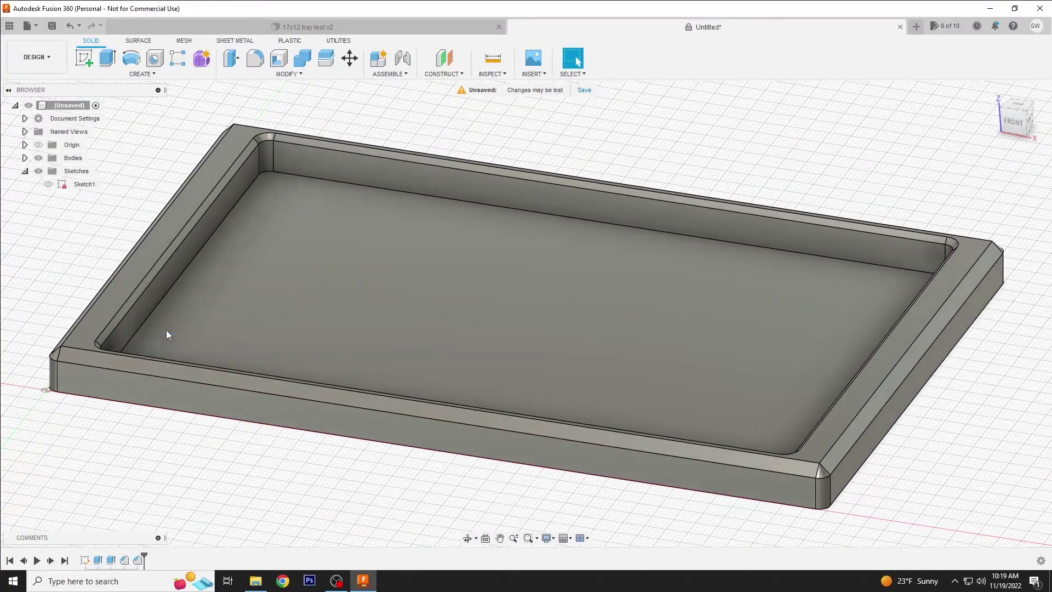
{"action": "scroll", "coordinate": [956, 460], "scroll_direction": "down", "scroll_amount": 3}
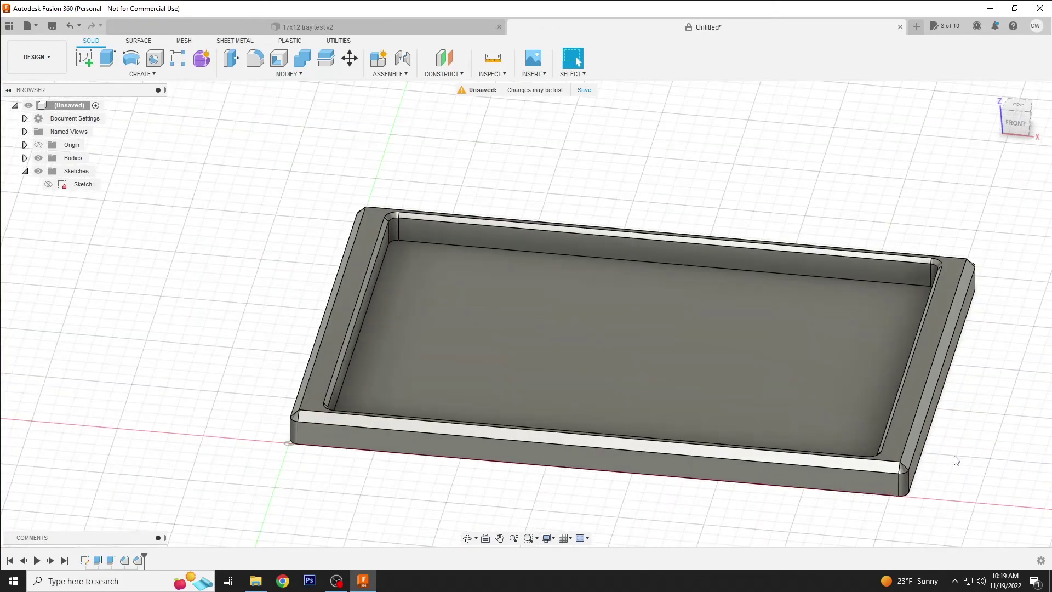
{"action": "middle_click_drag", "start_coordinate": [956, 460], "coordinate": [980, 423], "text": "shift"}
{"action": "scroll", "coordinate": [980, 423], "scroll_direction": "up", "scroll_amount": 2}
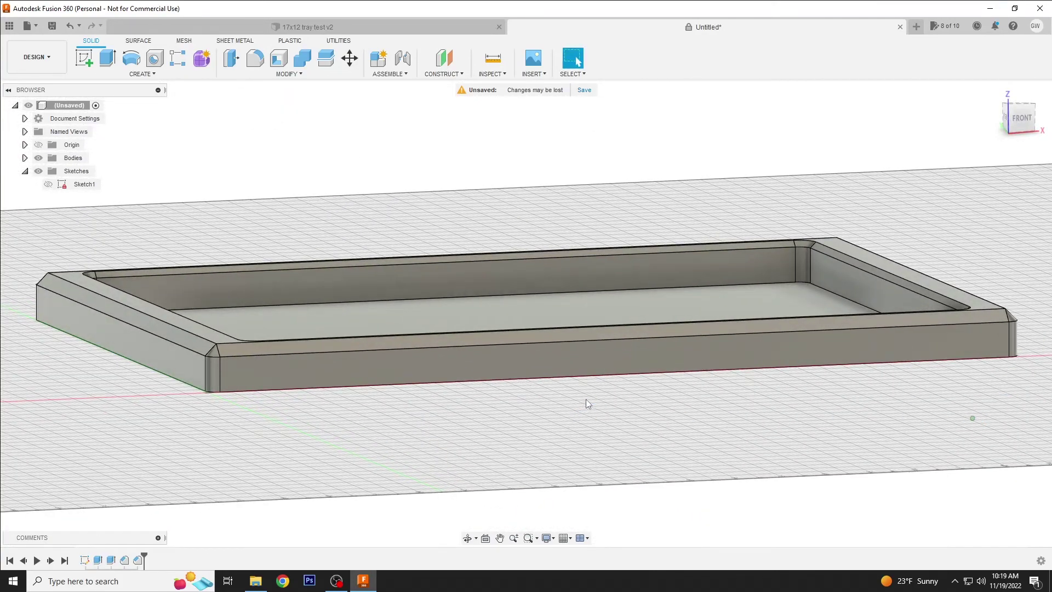
{"action": "middle_click_drag", "start_coordinate": [592, 398], "coordinate": [577, 437], "text": "shift"}
{"action": "scroll", "coordinate": [577, 433], "scroll_direction": "down", "scroll_amount": 4}
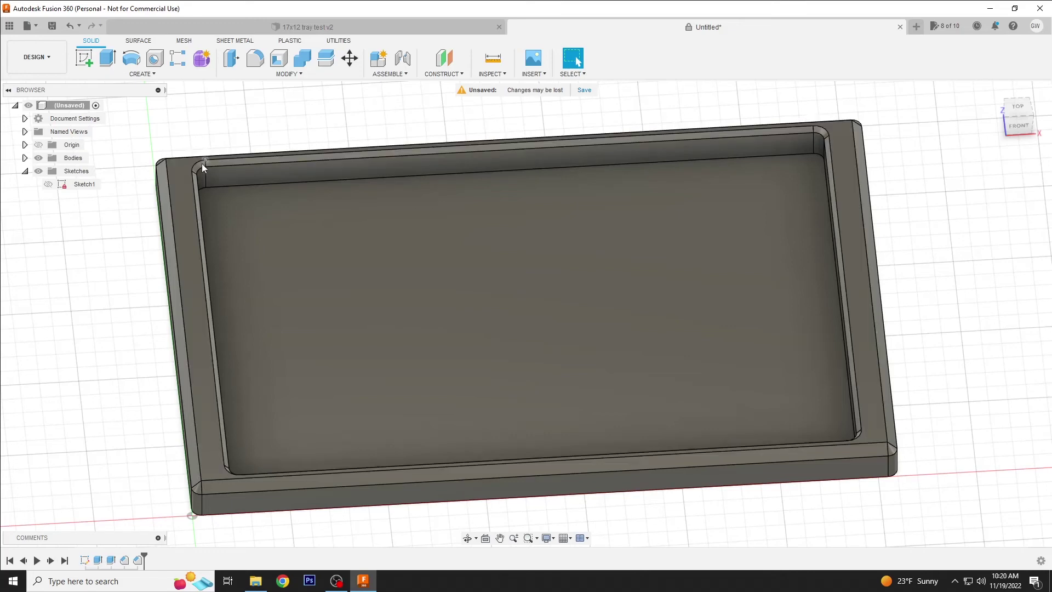
{"action": "left_click", "coordinate": [301, 28]}
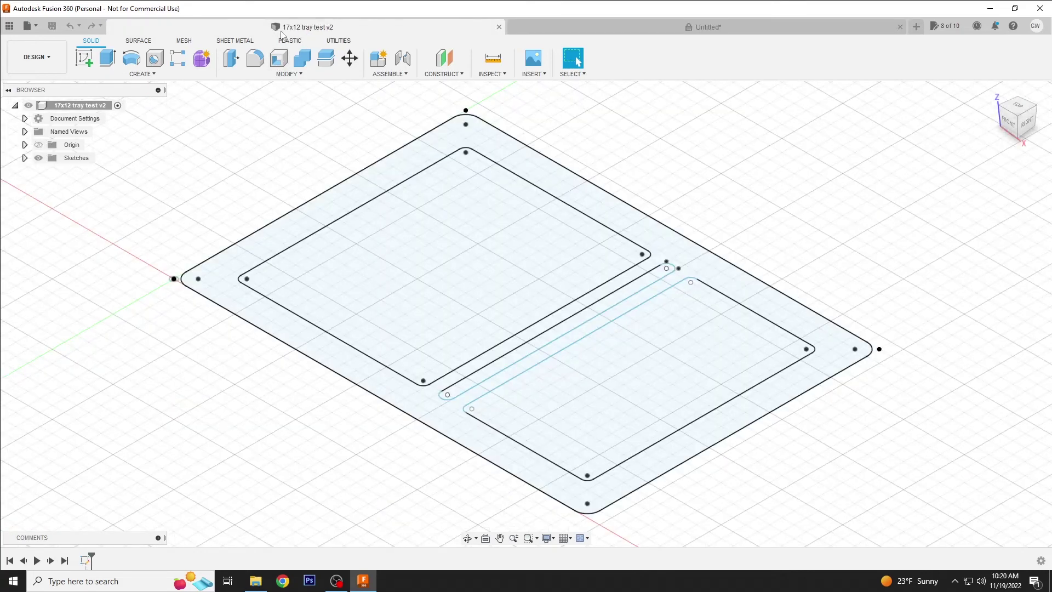
View the 17x12 tray test v2 from the top, turned horizontal, and select Sketch1
{"action": "left_click", "coordinate": [1017, 107]}
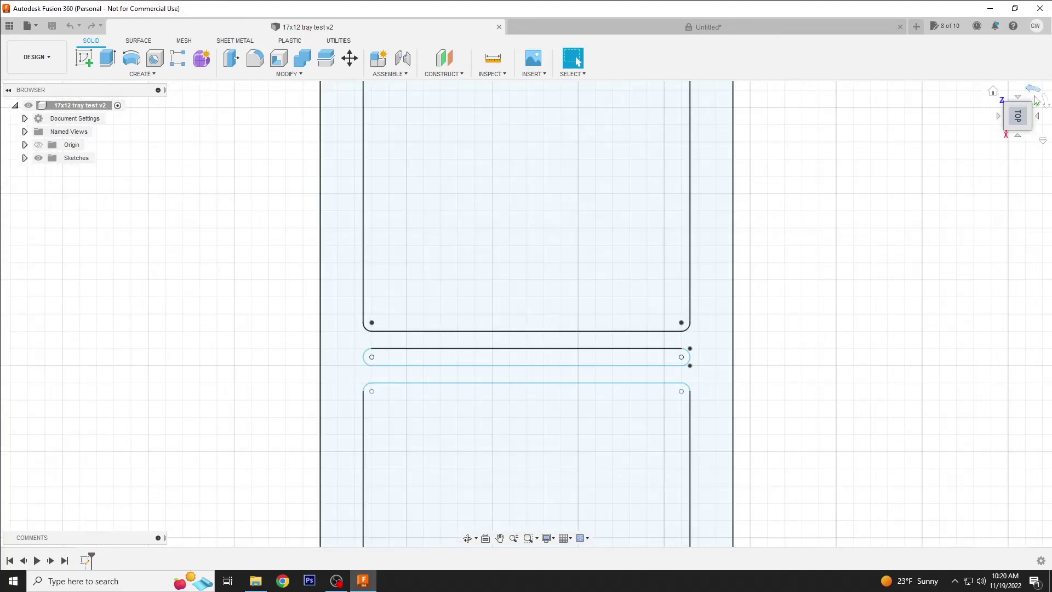
{"action": "left_click", "coordinate": [1036, 92]}
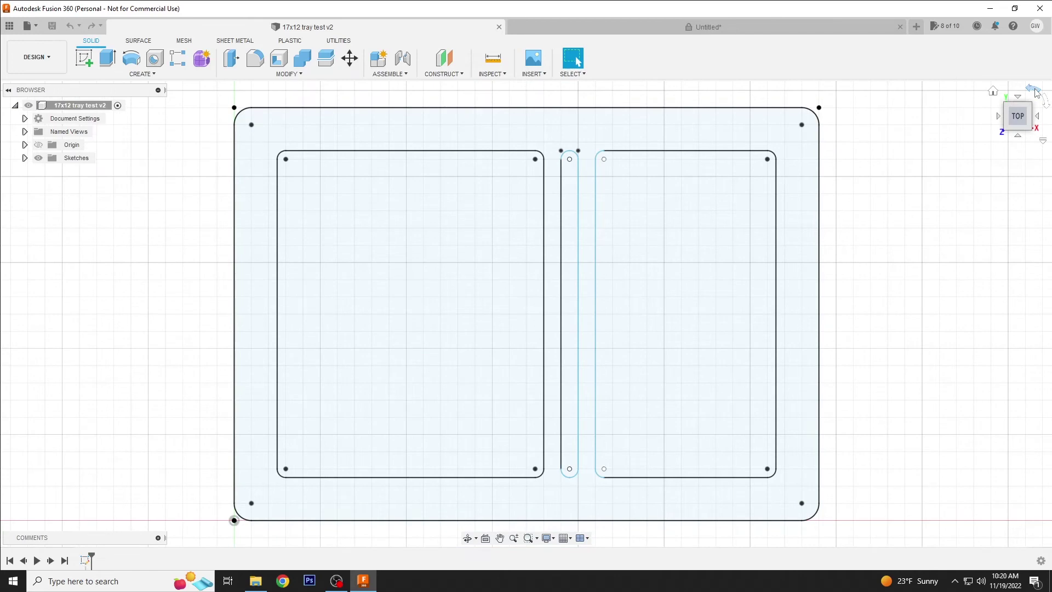
{"action": "scroll", "coordinate": [410, 216], "scroll_direction": "down", "scroll_amount": 3}
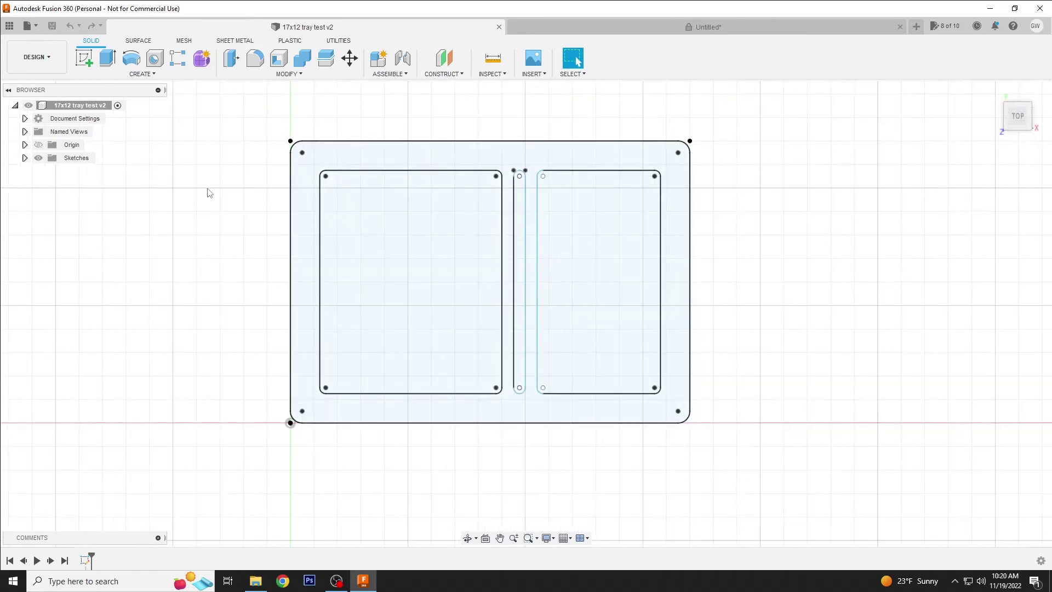
{"action": "left_click", "coordinate": [24, 158]}
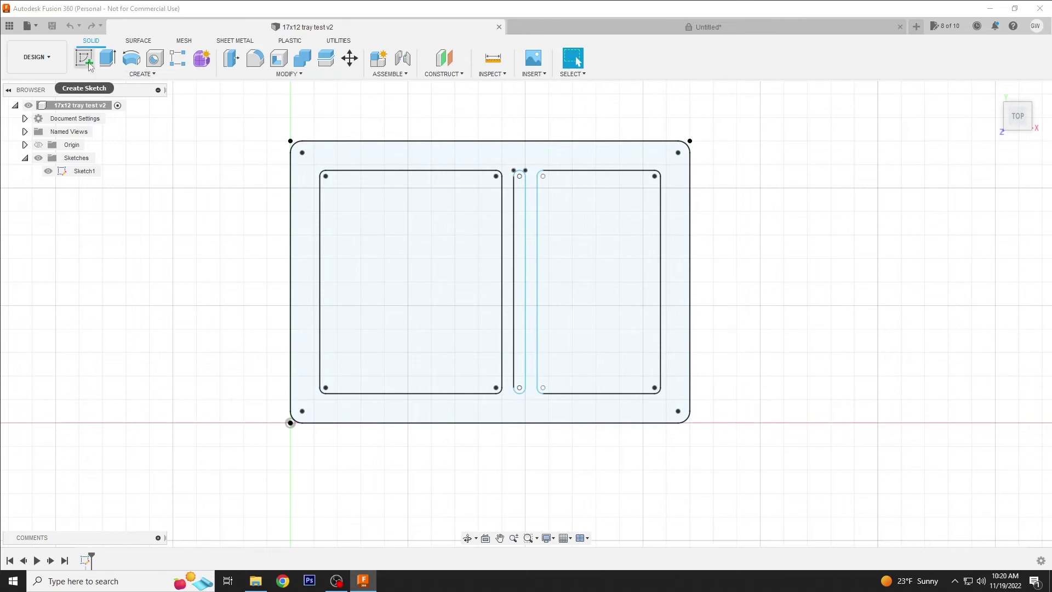
{"action": "left_click", "coordinate": [81, 172]}
Edit Sketch1, review its 17.00 × 12.00 dimensions, and undo the rounding on the central slot lines
{"action": "right_click", "coordinate": [81, 171]}
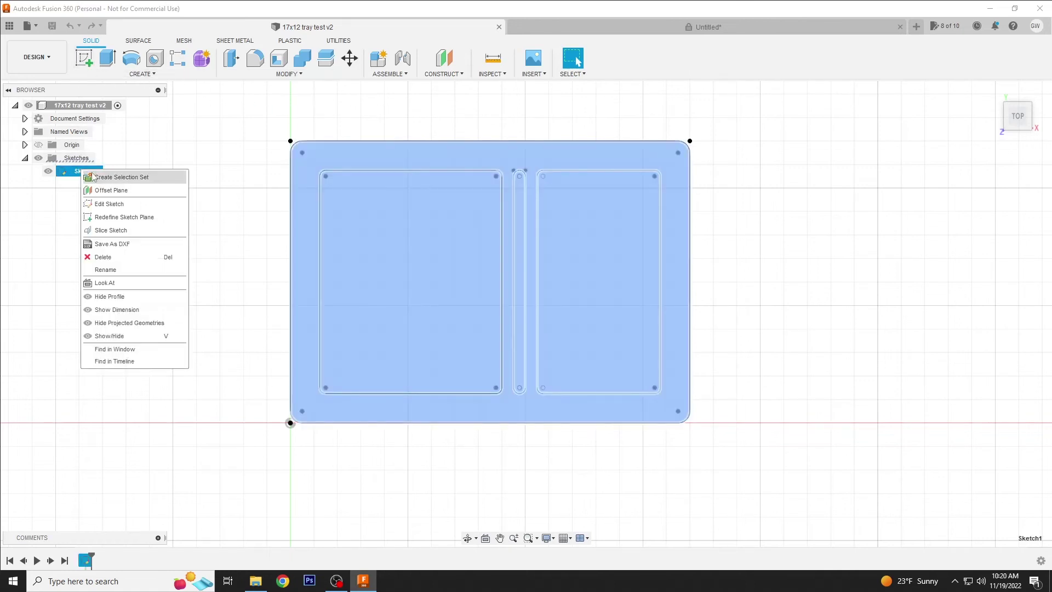
{"action": "left_click", "coordinate": [124, 200]}
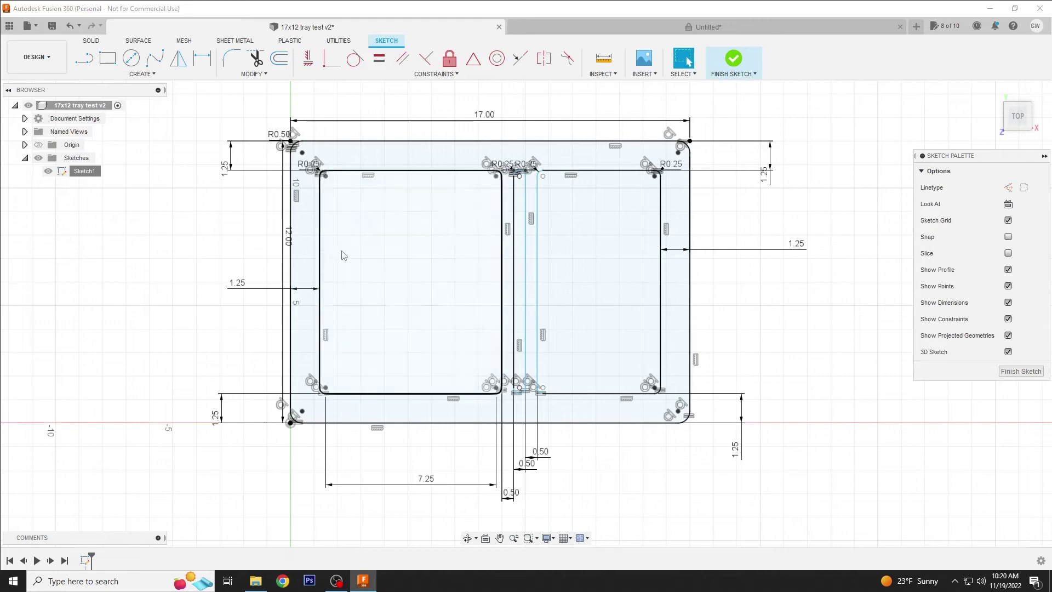
{"action": "scroll", "coordinate": [211, 263], "scroll_direction": "down", "scroll_amount": 1}
{"action": "scroll", "coordinate": [213, 264], "scroll_direction": "up", "scroll_amount": 4}
{"action": "scroll", "coordinate": [213, 264], "scroll_direction": "up", "scroll_amount": 2}
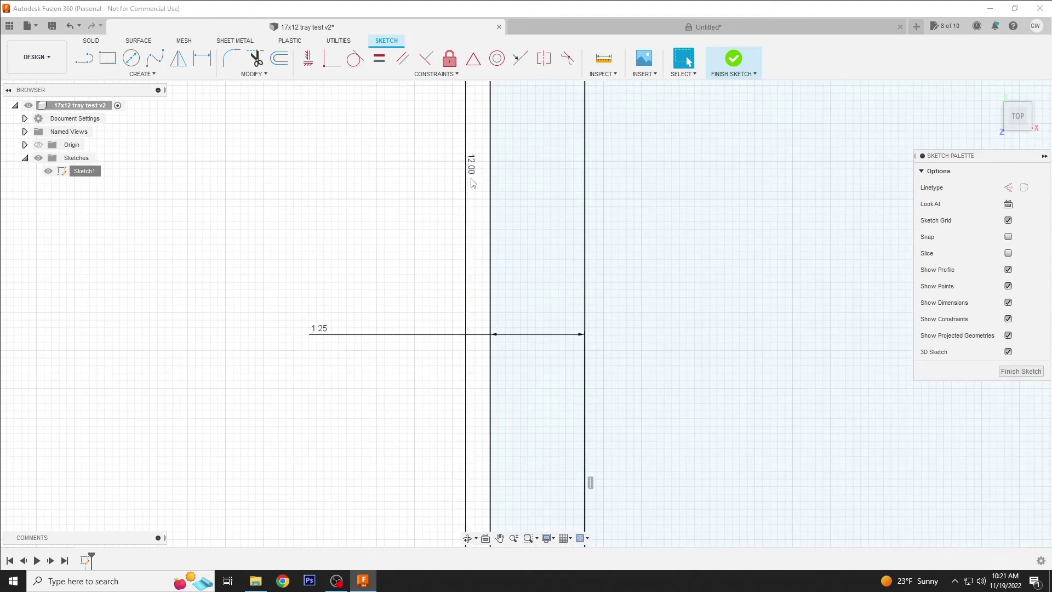
{"action": "scroll", "coordinate": [472, 182], "scroll_direction": "down", "scroll_amount": 5}
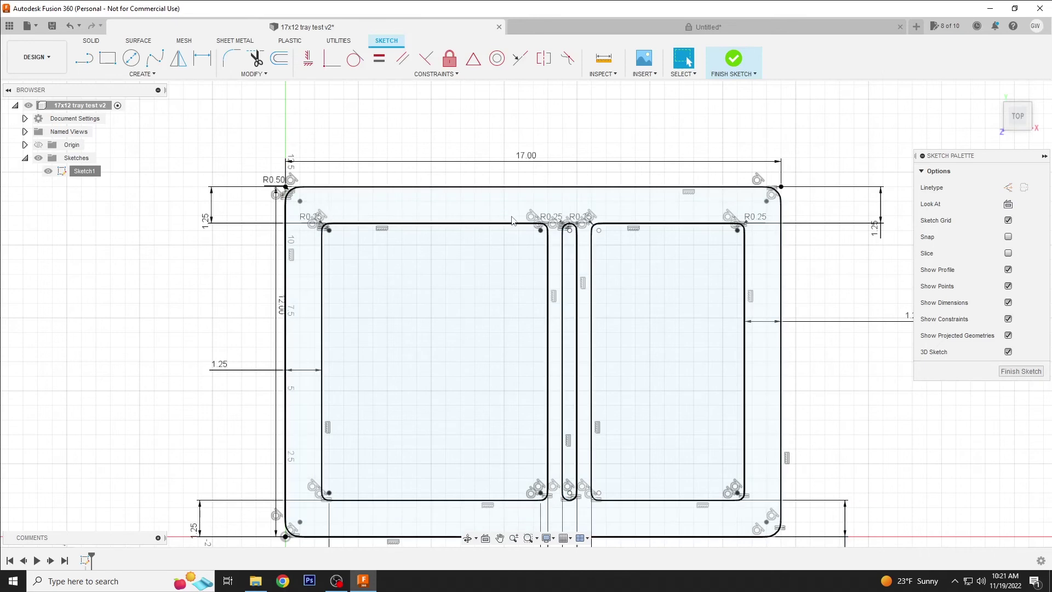
{"action": "key", "text": "ctrl+z"}
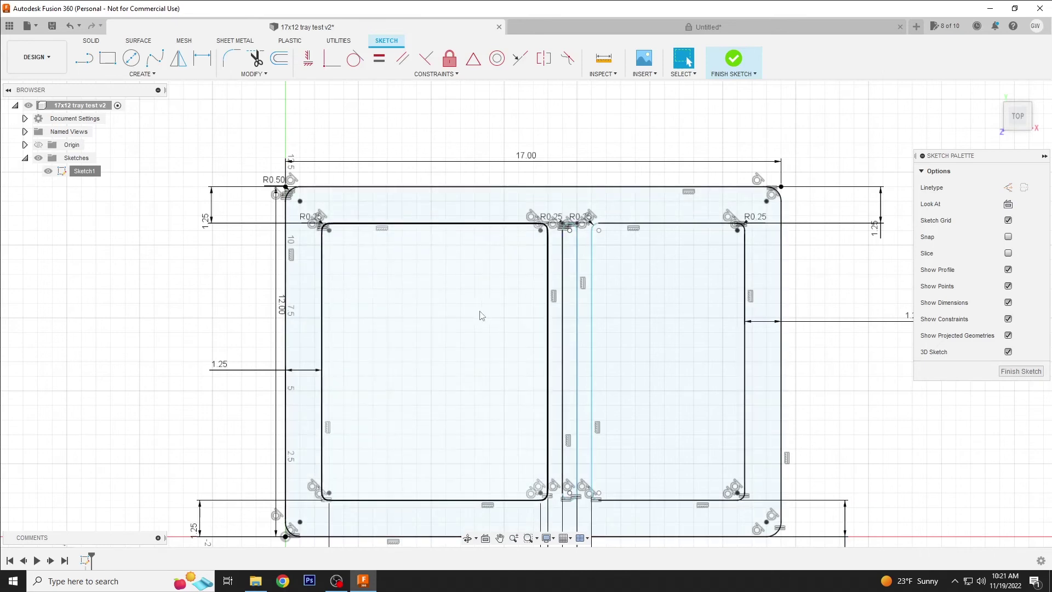
{"action": "scroll", "coordinate": [536, 323], "scroll_direction": "down", "scroll_amount": 2}
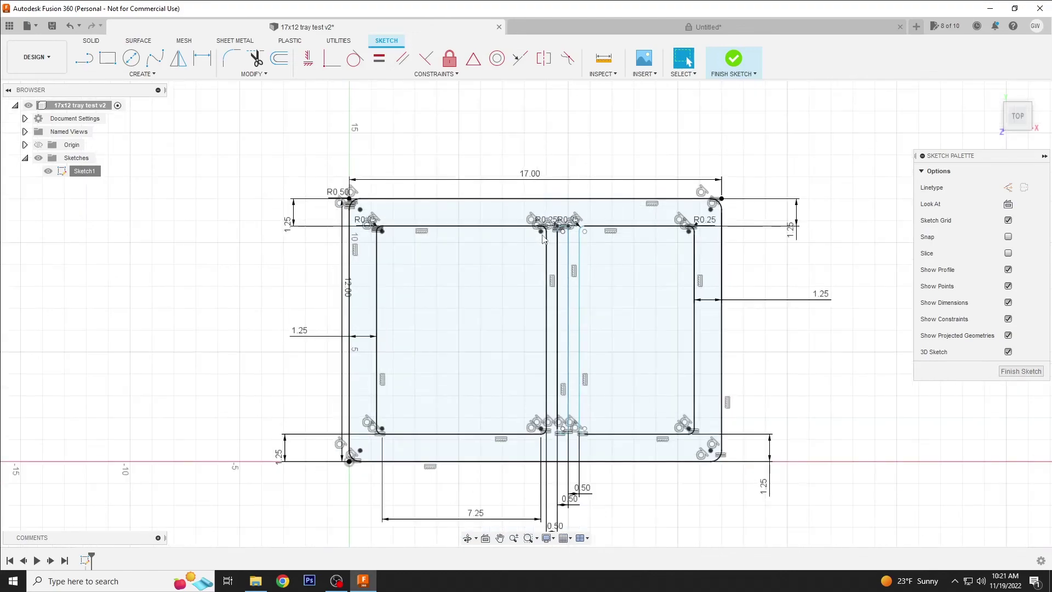
{"action": "scroll", "coordinate": [564, 249], "scroll_direction": "up", "scroll_amount": 6}
{"action": "scroll", "coordinate": [564, 249], "scroll_direction": "up", "scroll_amount": 2}
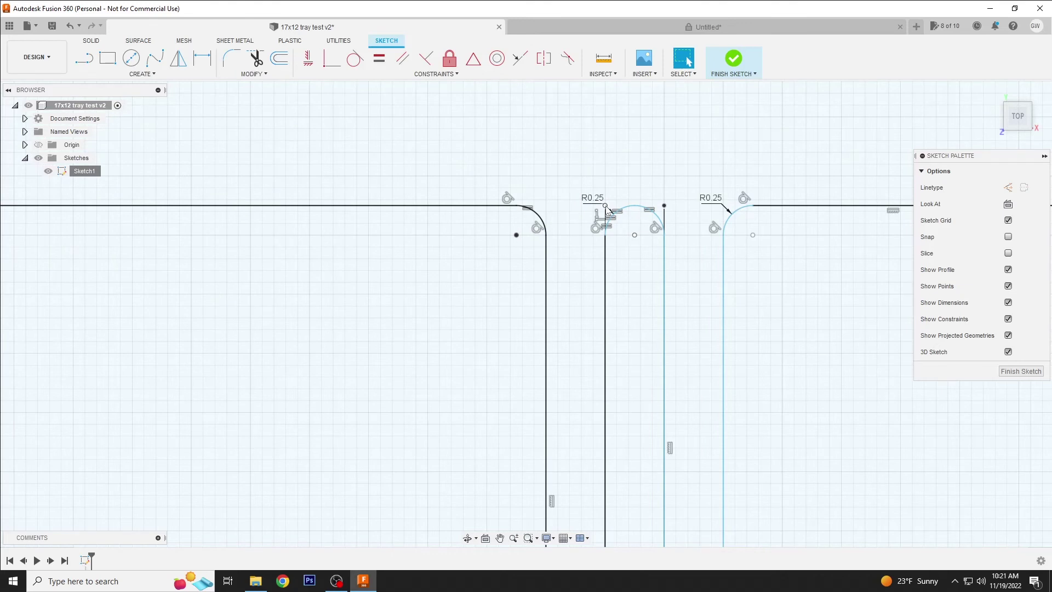
{"action": "scroll", "coordinate": [636, 310], "scroll_direction": "down", "scroll_amount": 2}
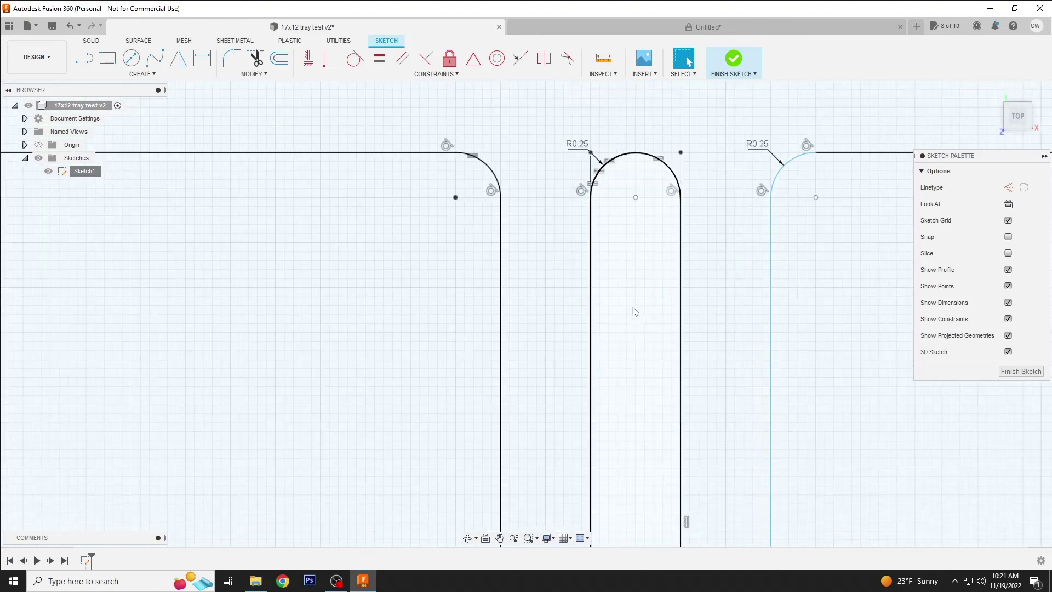
{"action": "scroll", "coordinate": [656, 342], "scroll_direction": "down", "scroll_amount": 4}
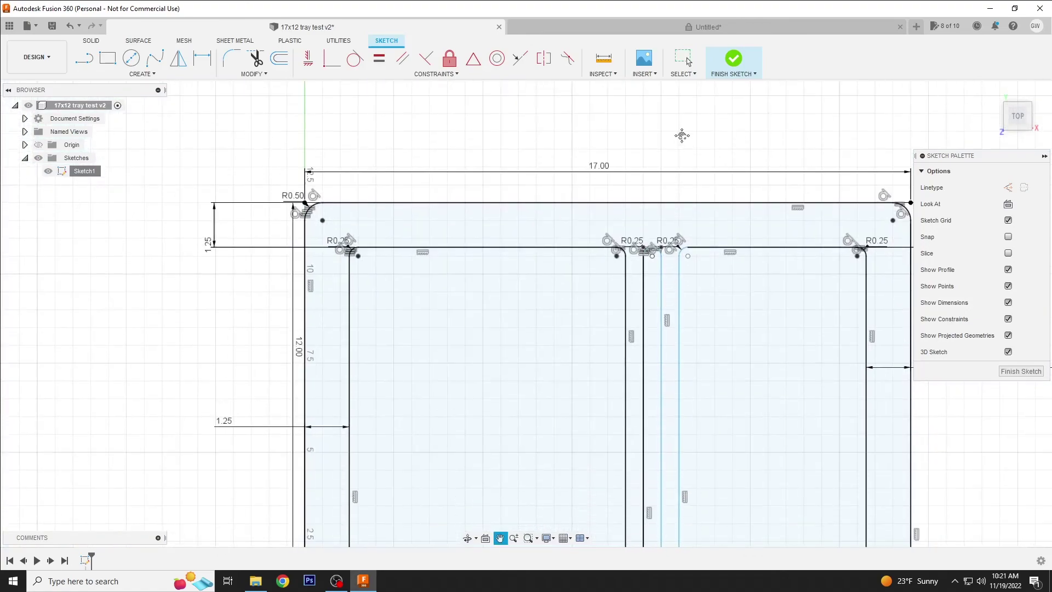
{"action": "scroll", "coordinate": [666, 188], "scroll_direction": "down", "scroll_amount": 5}
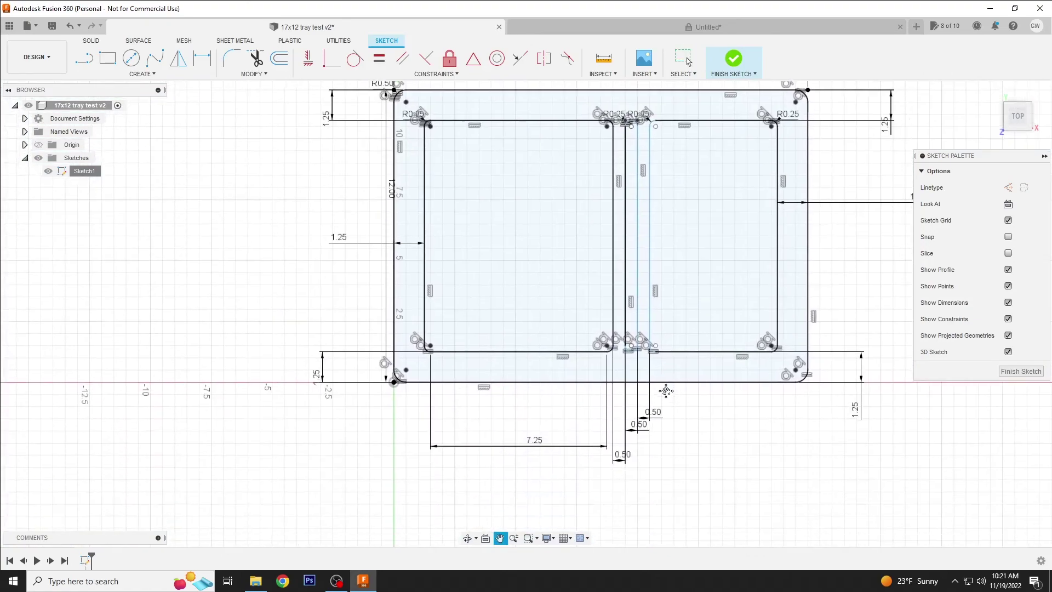
{"action": "scroll", "coordinate": [647, 406], "scroll_direction": "up", "scroll_amount": 4}
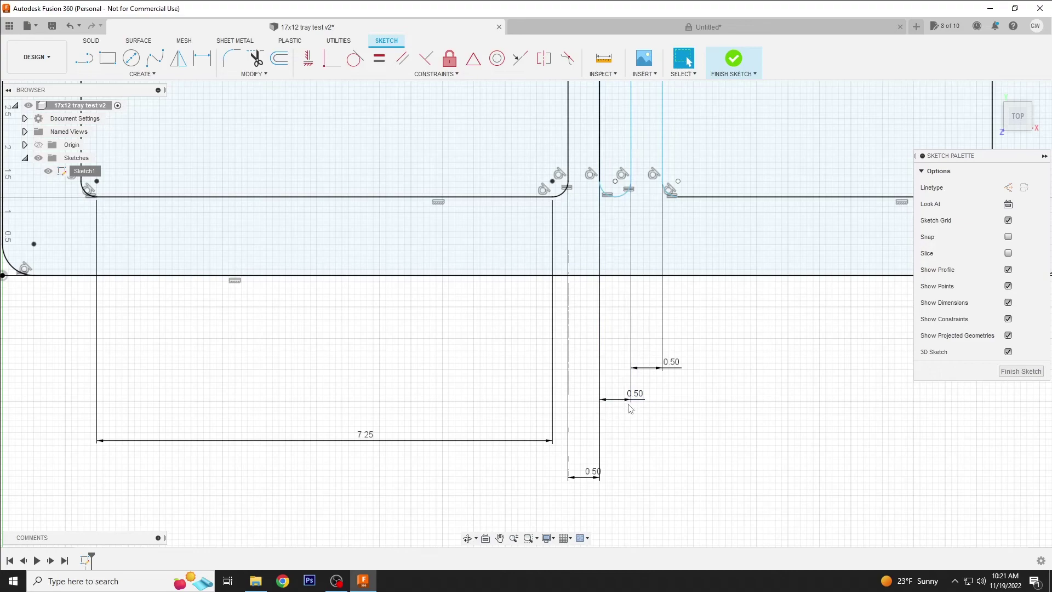
{"action": "scroll", "coordinate": [688, 368], "scroll_direction": "down", "scroll_amount": 3}
{"action": "scroll", "coordinate": [689, 370], "scroll_direction": "down", "scroll_amount": 2}
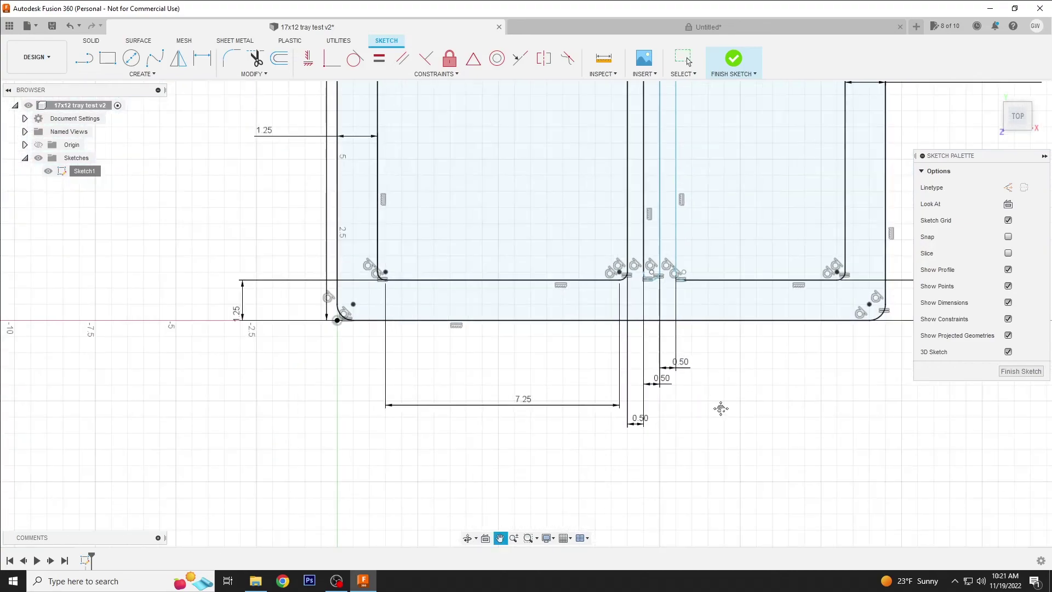
{"action": "scroll", "coordinate": [718, 408], "scroll_direction": "down", "scroll_amount": 1}
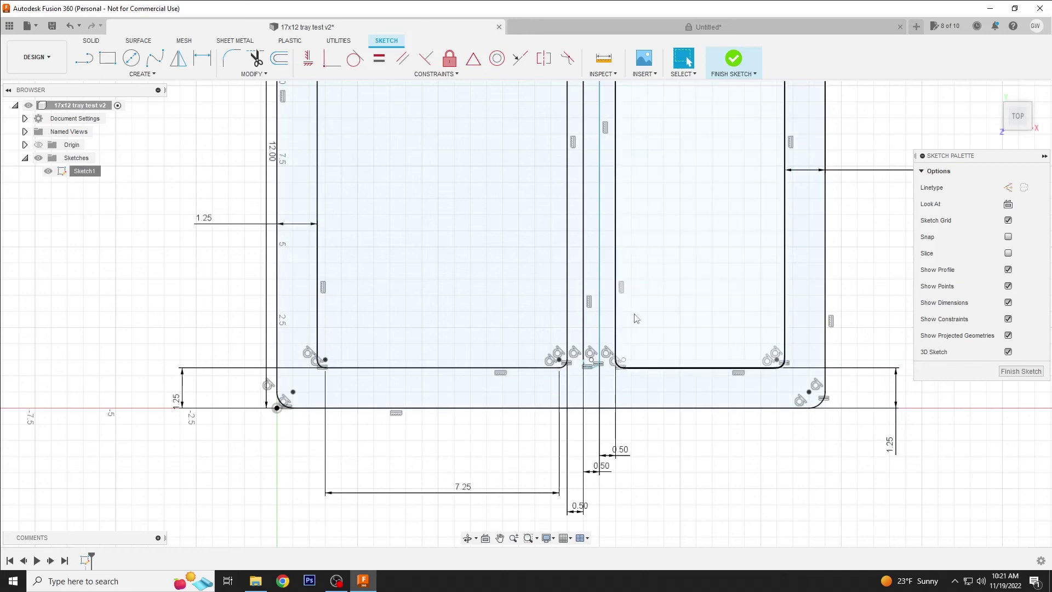
{"action": "scroll", "coordinate": [634, 331], "scroll_direction": "up", "scroll_amount": 2}
{"action": "scroll", "coordinate": [630, 335], "scroll_direction": "up", "scroll_amount": 6}
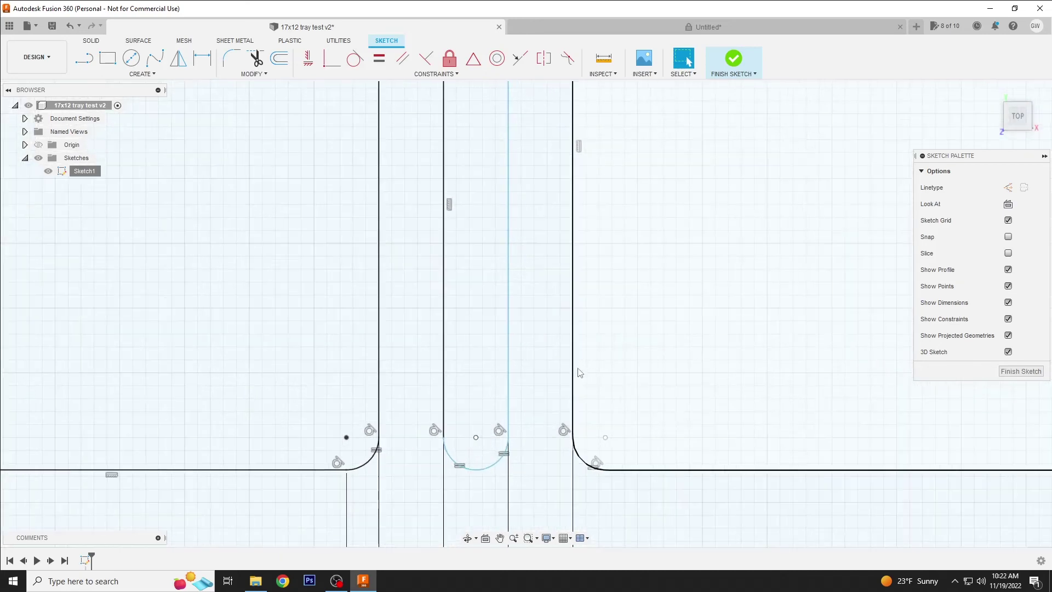
{"action": "left_click", "coordinate": [516, 346]}
{"action": "scroll", "coordinate": [724, 412], "scroll_direction": "down", "scroll_amount": 3}
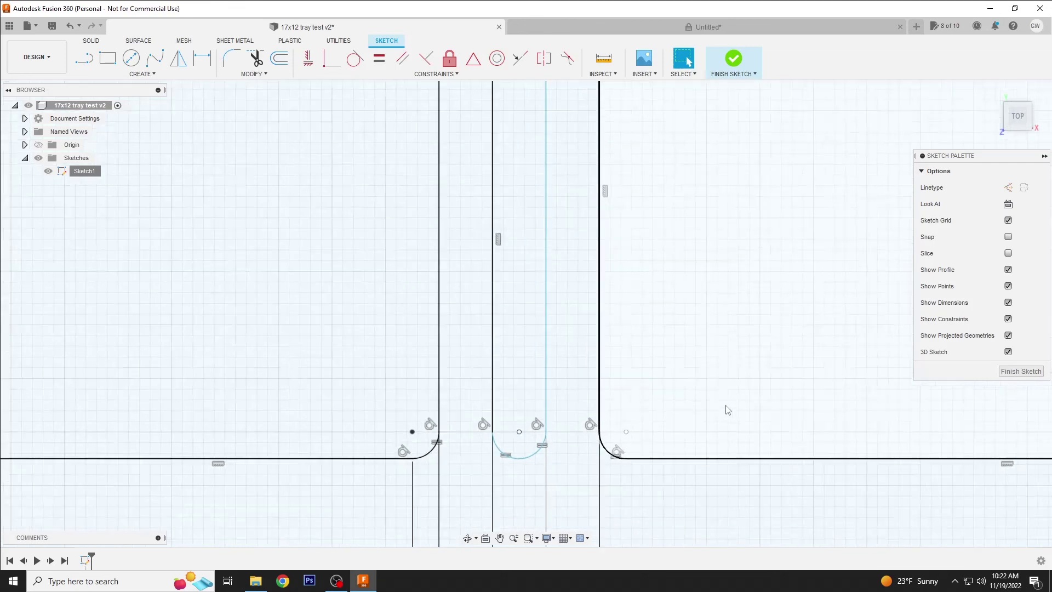
{"action": "middle_click_drag", "start_coordinate": [725, 413], "coordinate": [694, 184]}
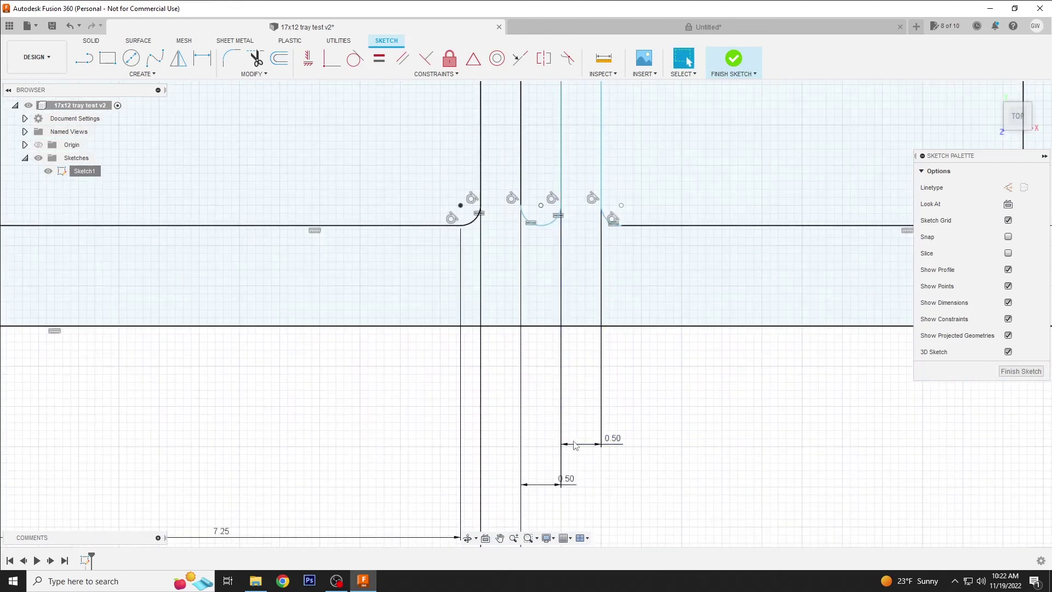
{"action": "scroll", "coordinate": [582, 445], "scroll_direction": "down", "scroll_amount": 5}
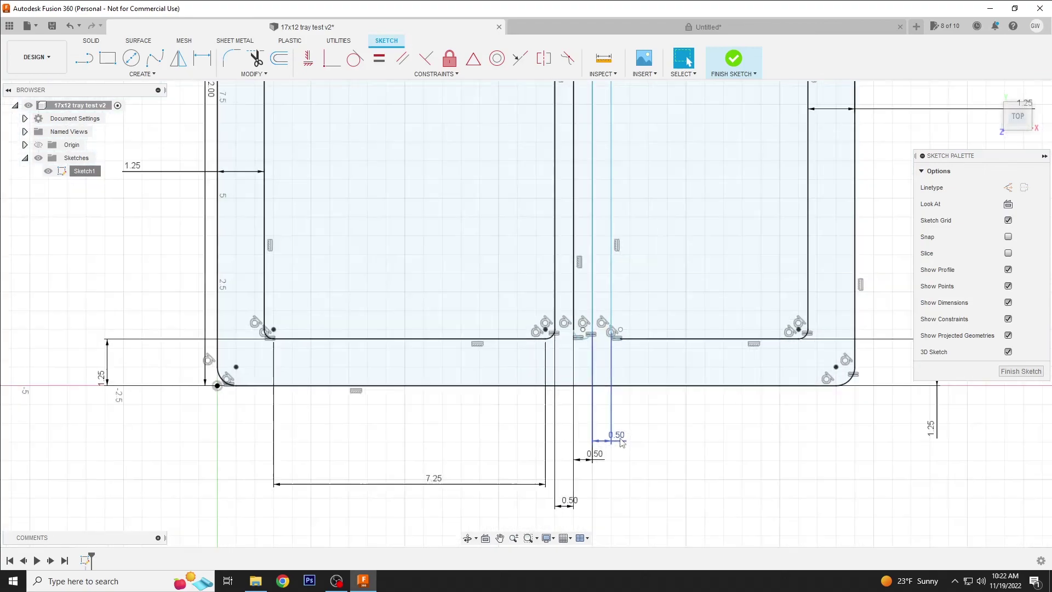
{"action": "middle_click_drag", "start_coordinate": [833, 241], "coordinate": [842, 315]}
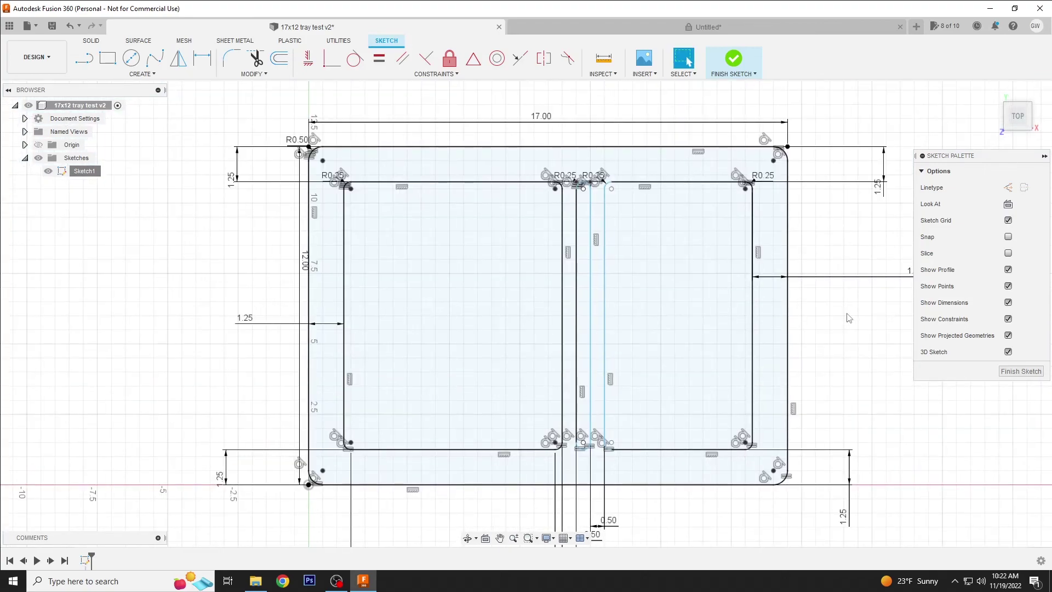